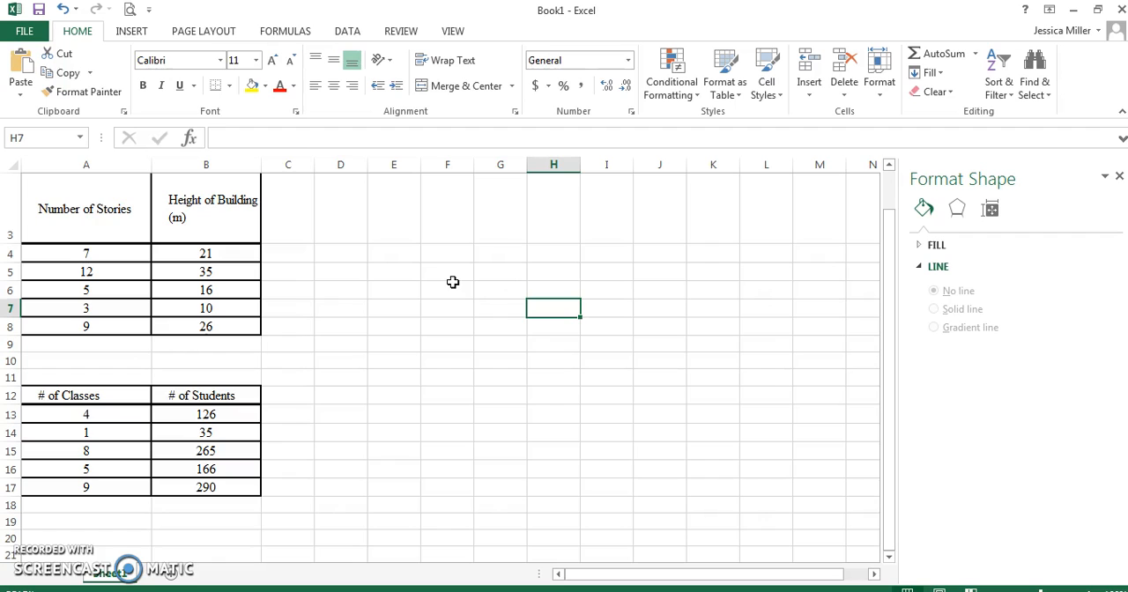
Insert a markers-only scatter chart from cells A4:B8 and move it up beside the building data table.
{"action": "left_click", "coordinate": [98, 253]}
{"action": "left_click_drag", "start_coordinate": [98, 253], "coordinate": [210, 328]}
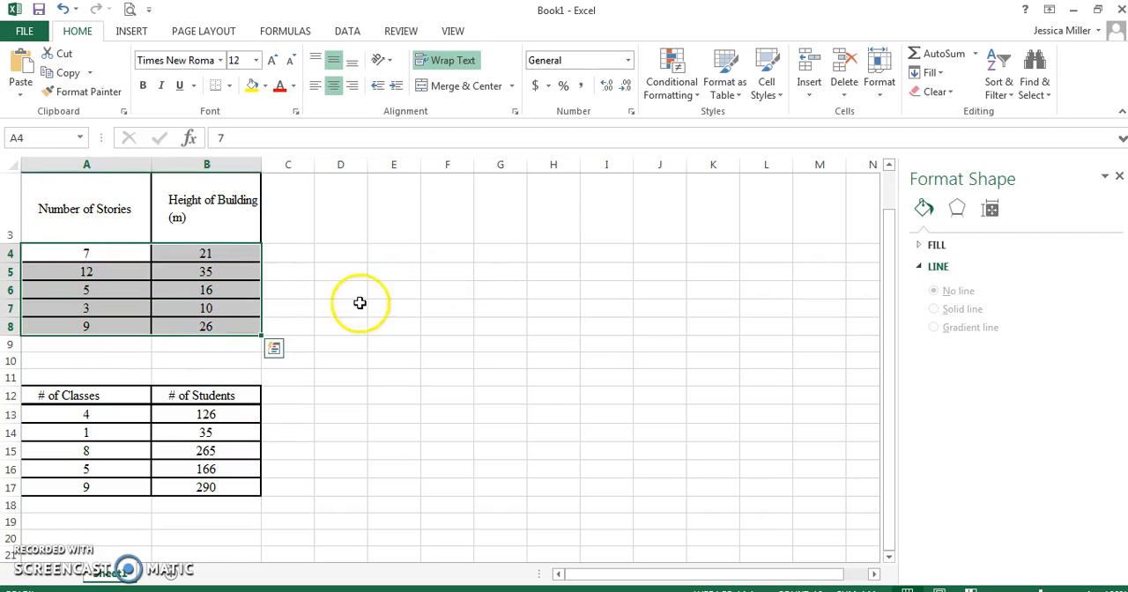
{"action": "left_click", "coordinate": [128, 32]}
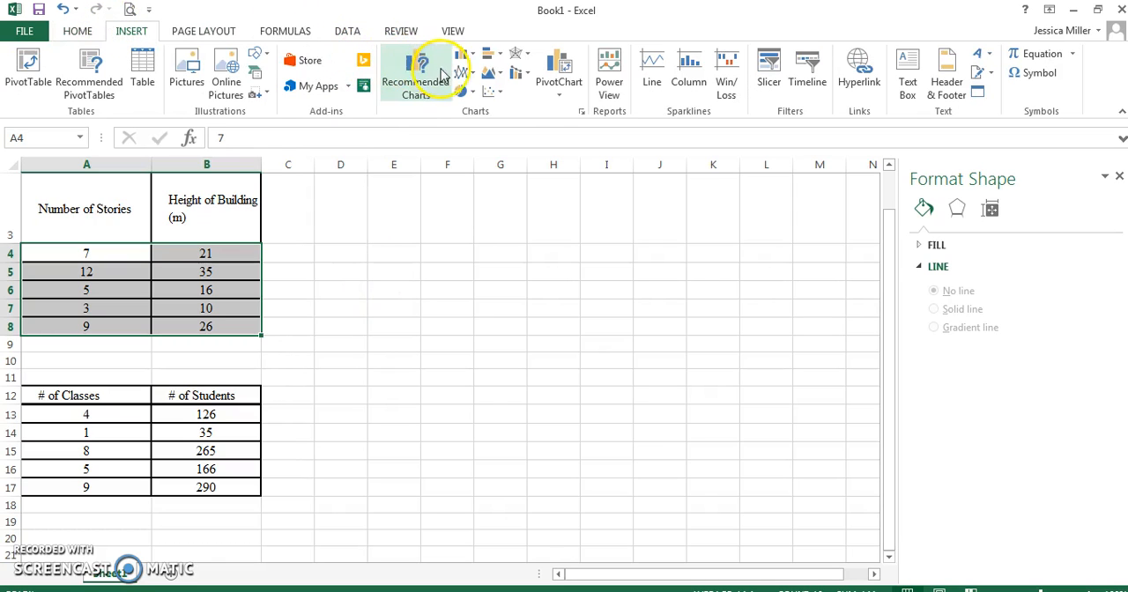
{"action": "left_click", "coordinate": [490, 92]}
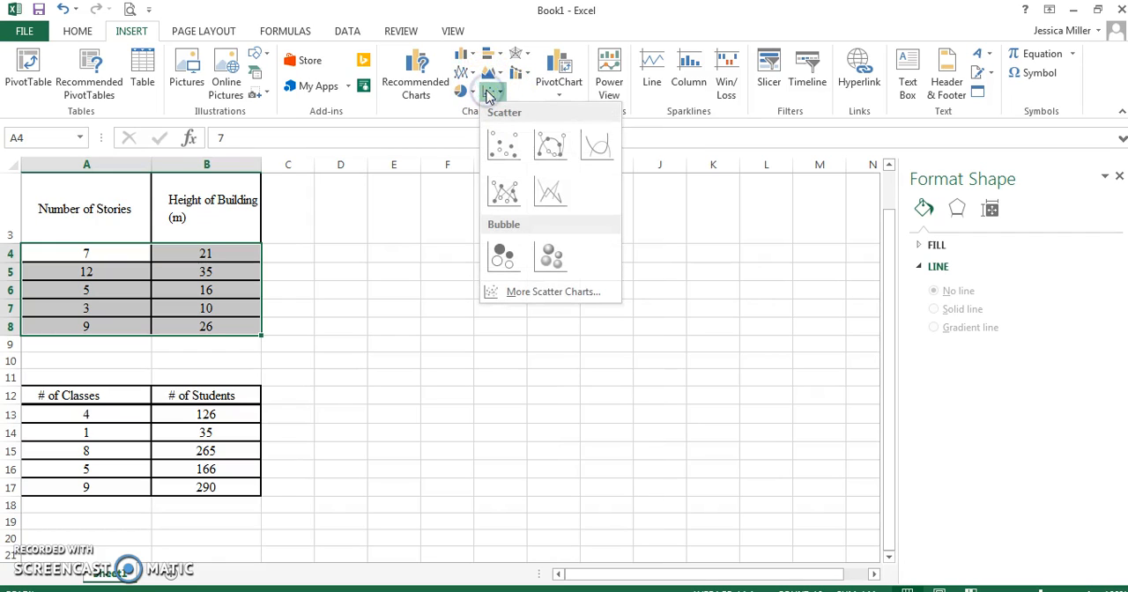
{"action": "left_click", "coordinate": [505, 151]}
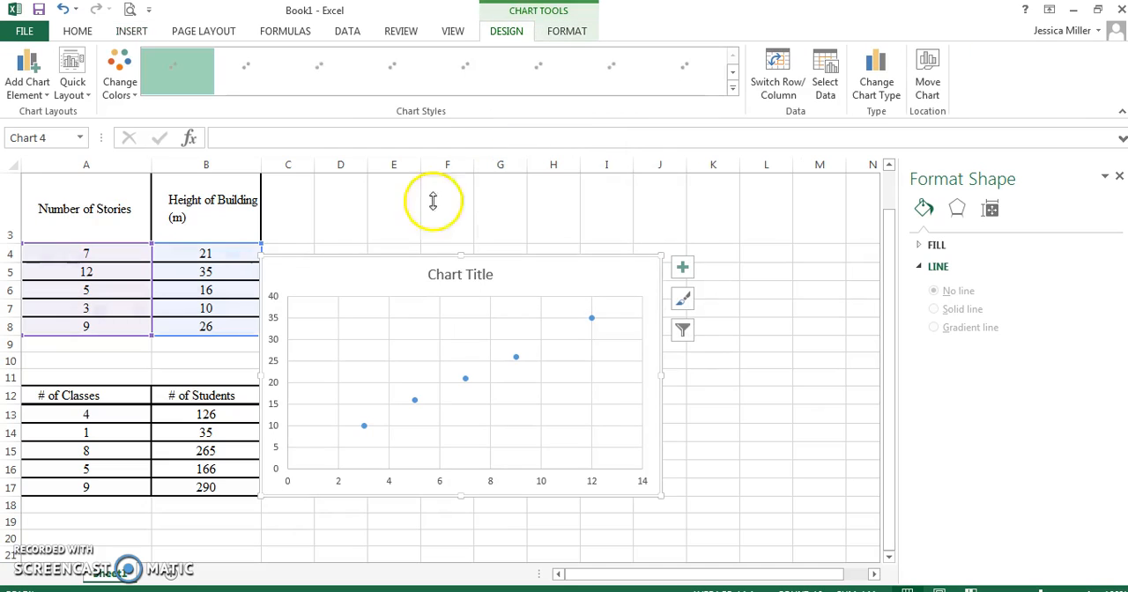
{"action": "left_click", "coordinate": [371, 264]}
{"action": "left_click_drag", "start_coordinate": [390, 272], "coordinate": [436, 200]}
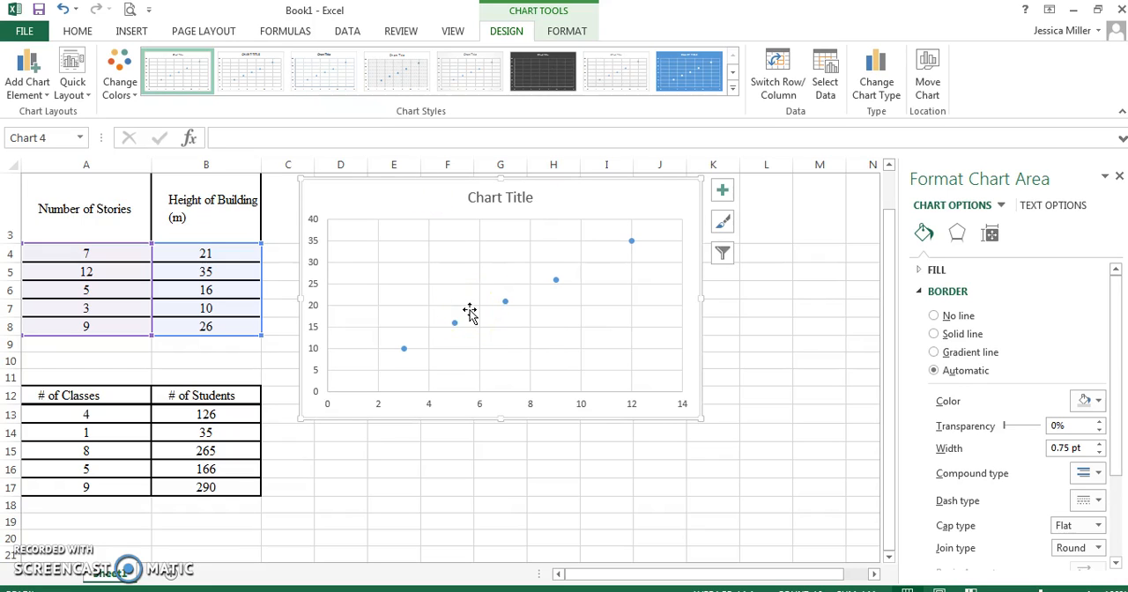
Set the chart title to "Height vs Stories".
{"action": "left_click", "coordinate": [505, 201]}
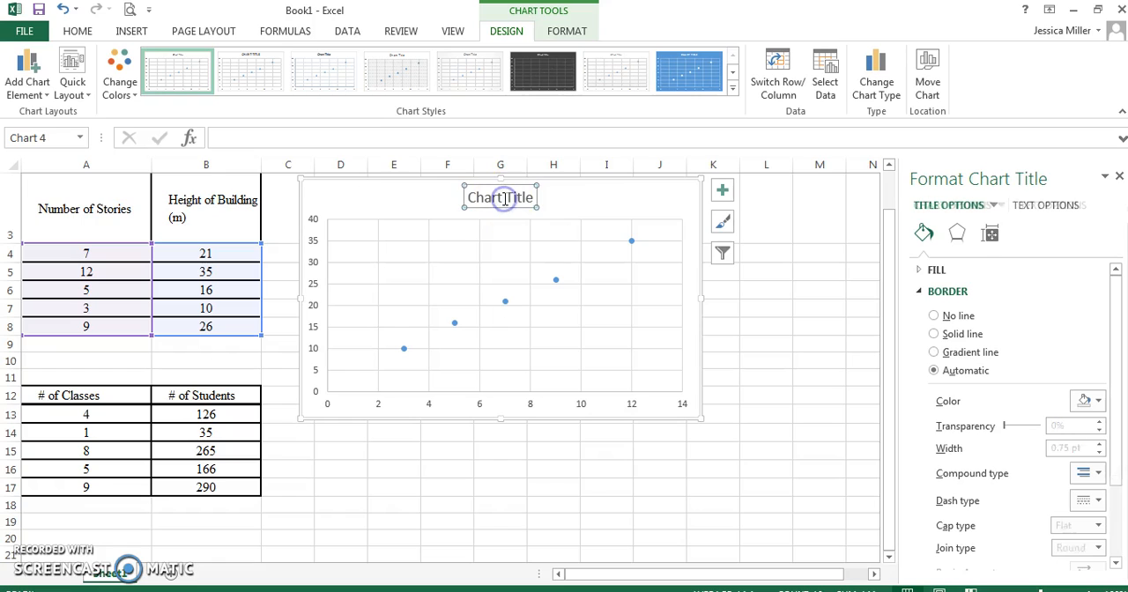
{"action": "type", "text": "H"}
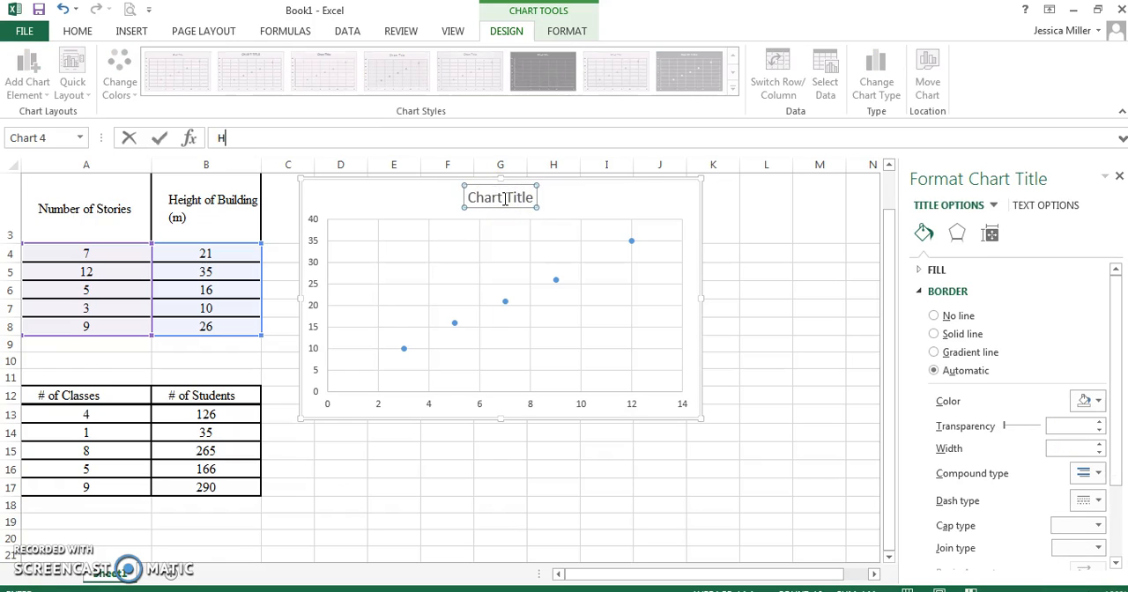
{"action": "type", "text": "eight vs Stories"}
{"action": "key", "text": "Return"}
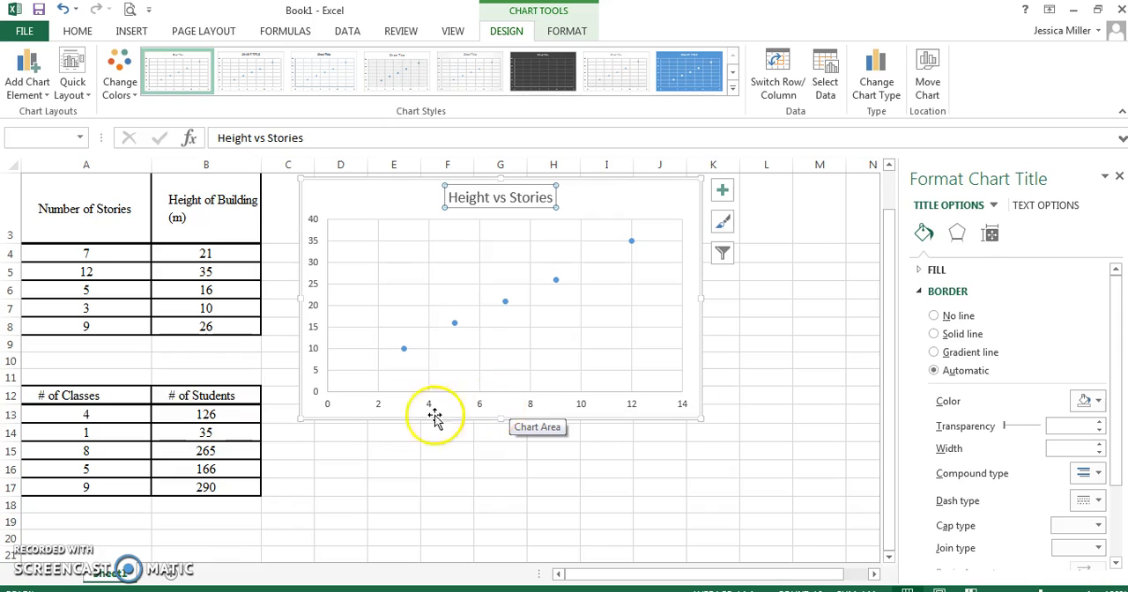
{"action": "right_click", "coordinate": [507, 408]}
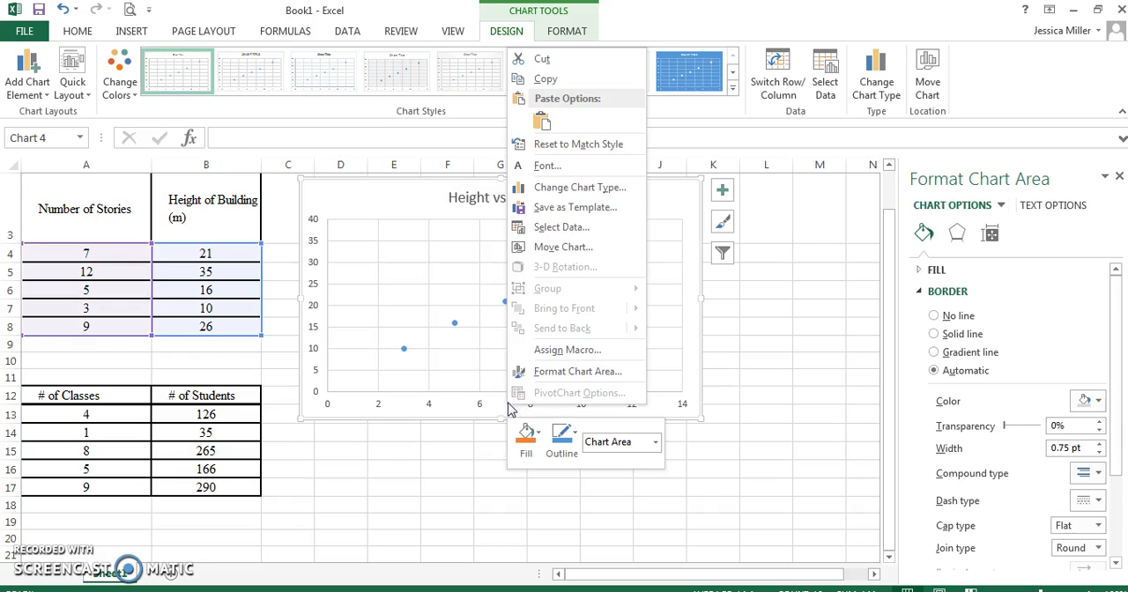
{"action": "left_click", "coordinate": [686, 272]}
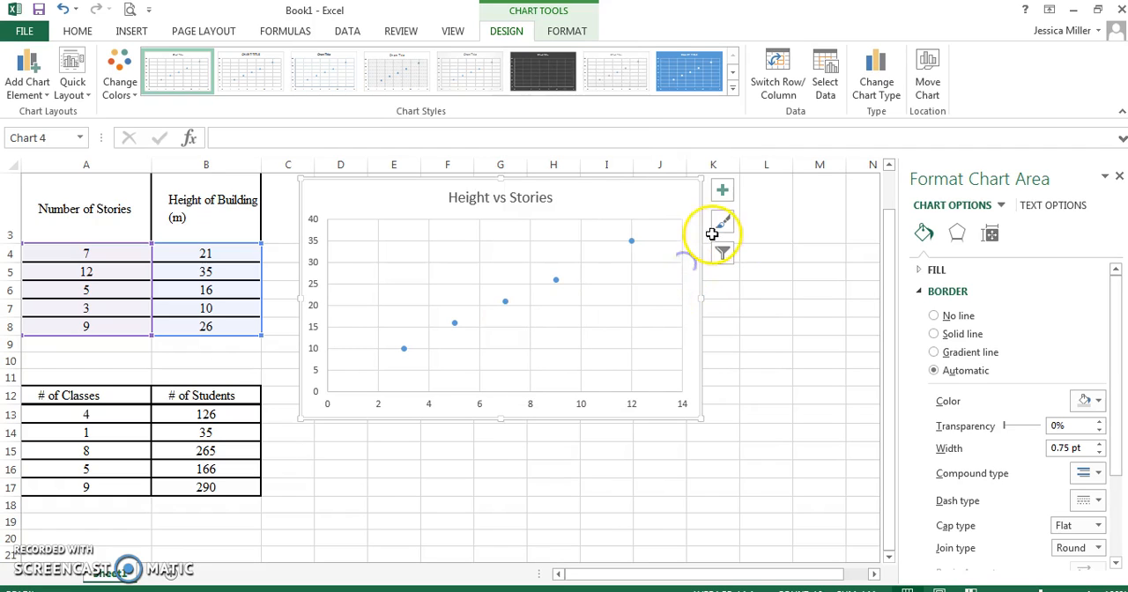
{"action": "left_click", "coordinate": [573, 30]}
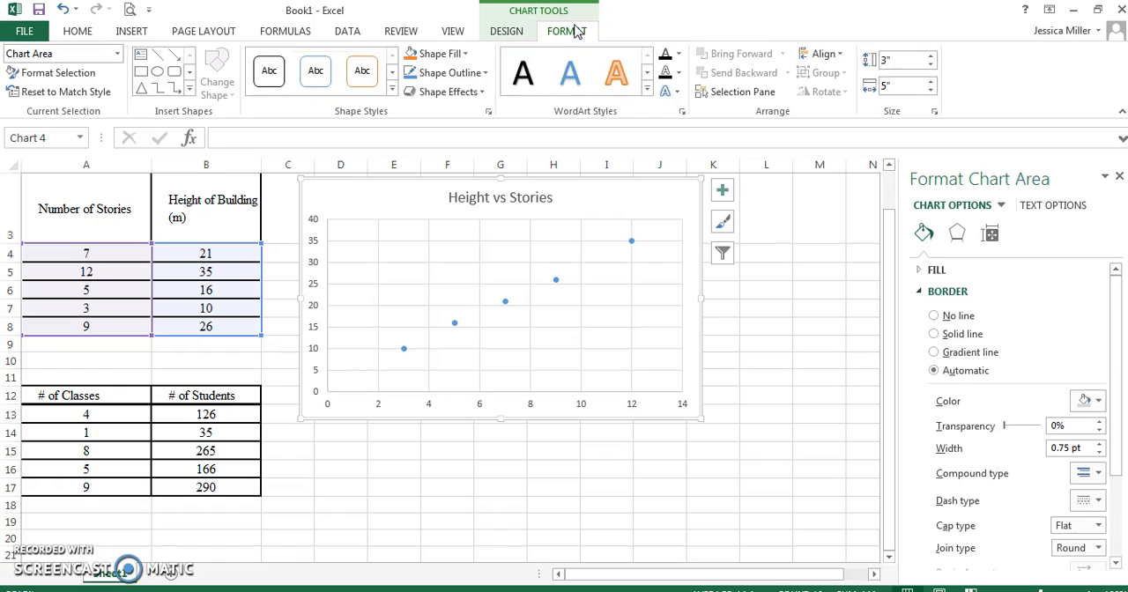
{"action": "right_click", "coordinate": [695, 291]}
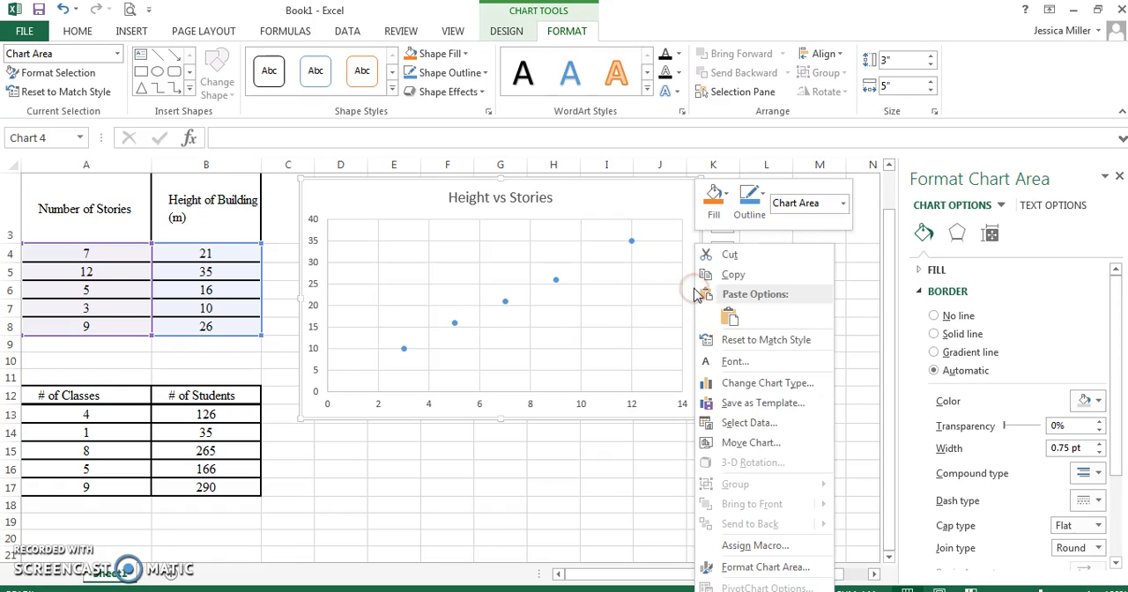
{"action": "left_click", "coordinate": [680, 239]}
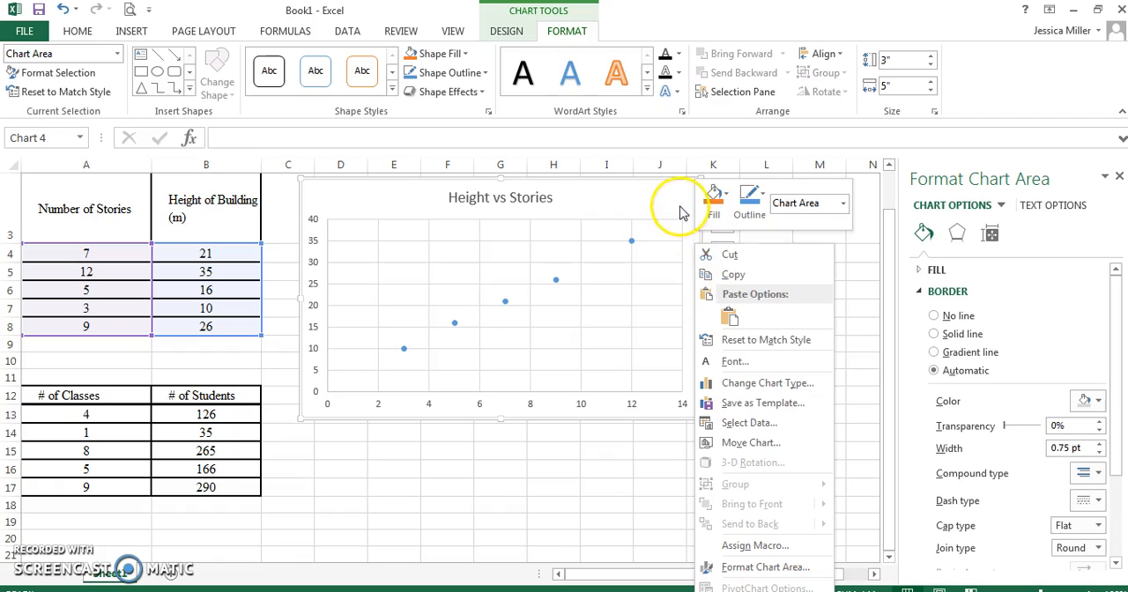
{"action": "left_click", "coordinate": [721, 225]}
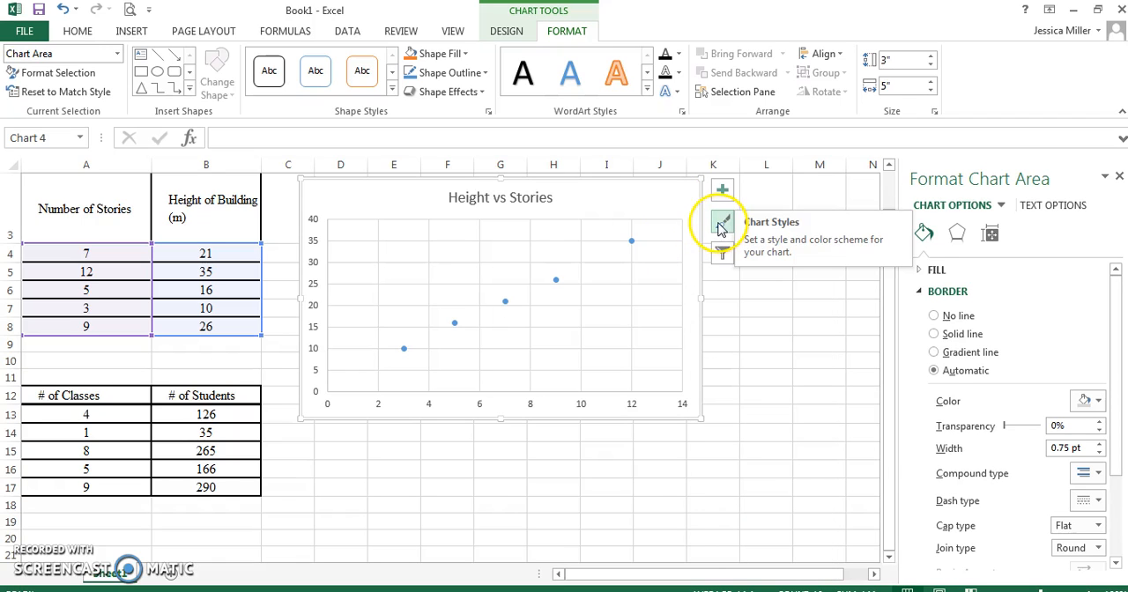
{"action": "left_click", "coordinate": [721, 255]}
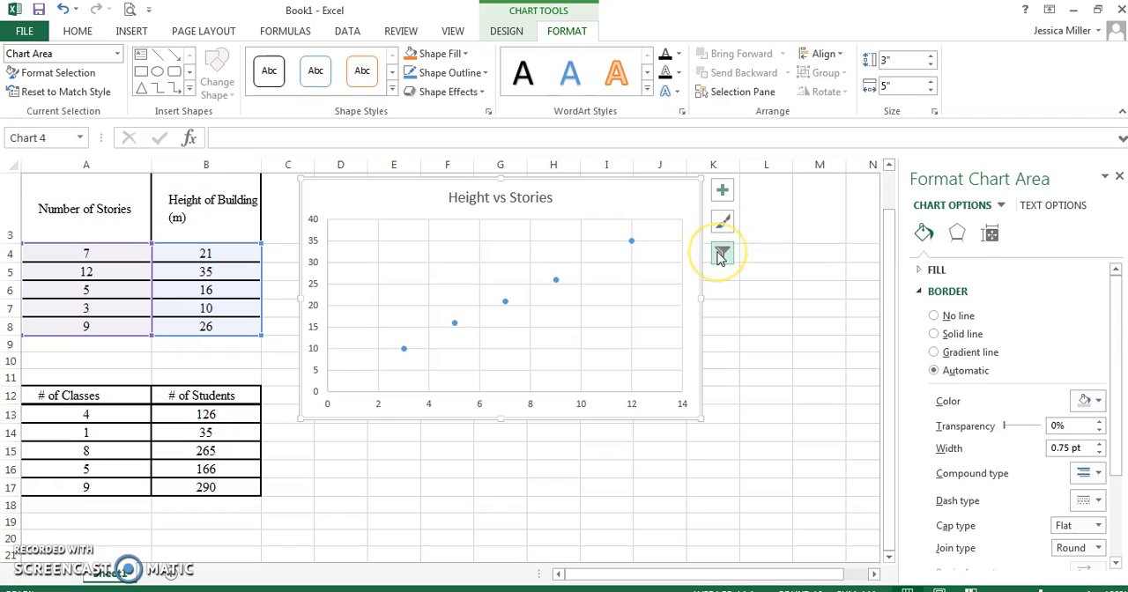
Add axis titles to the Height vs Stories chart.
{"action": "left_click", "coordinate": [723, 192]}
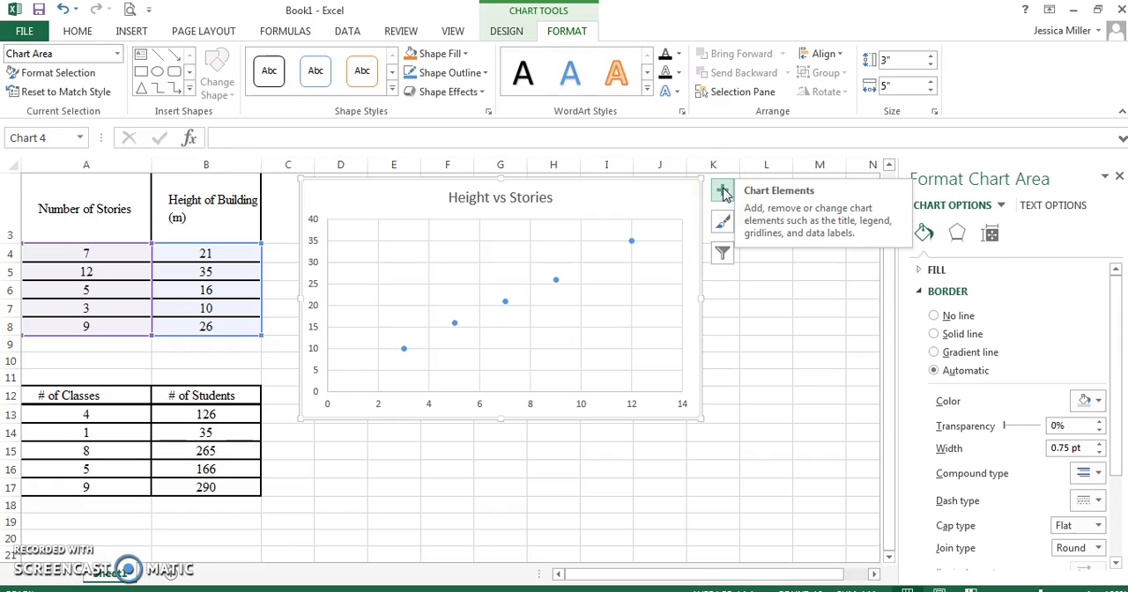
{"action": "left_click", "coordinate": [722, 194]}
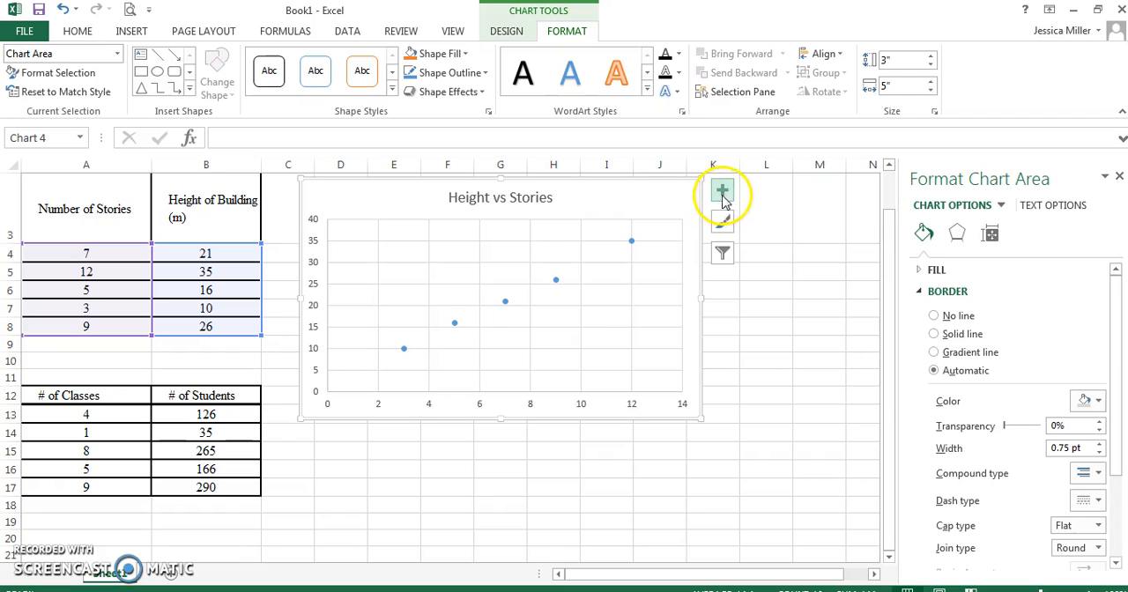
{"action": "left_click", "coordinate": [723, 196]}
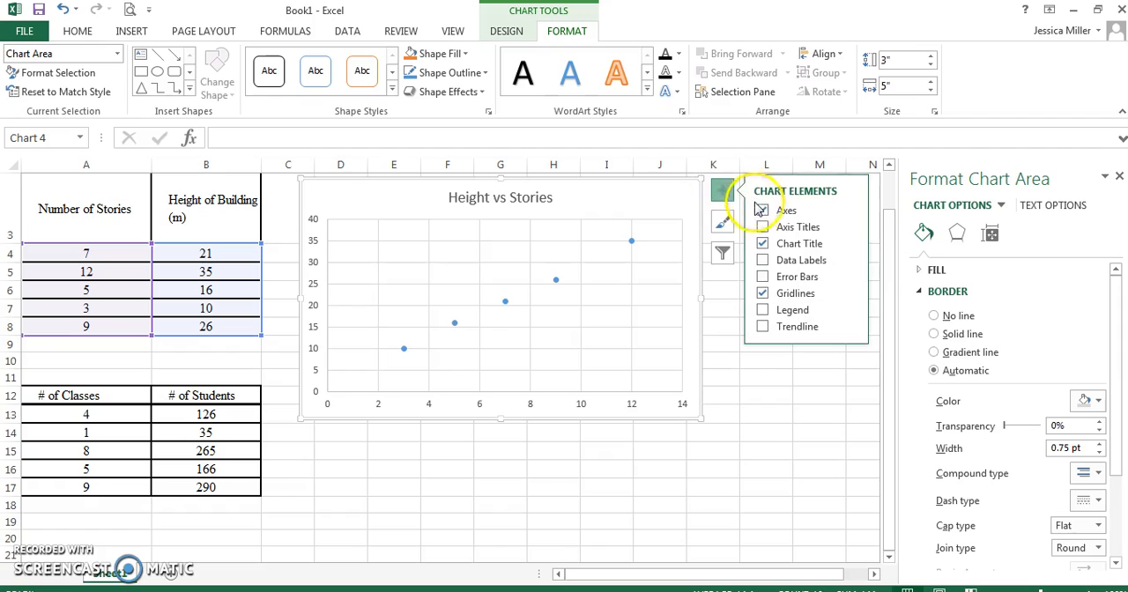
{"action": "left_click", "coordinate": [762, 227]}
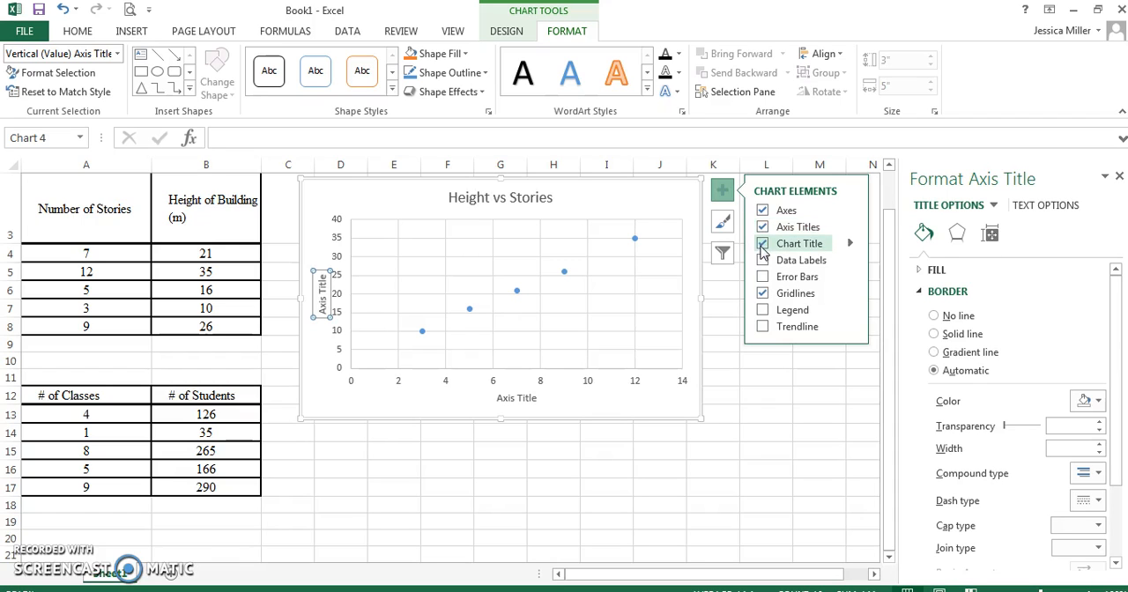
Add a linear trendline to the scatter chart and open its detailed trendline type options.
{"action": "left_click", "coordinate": [762, 294]}
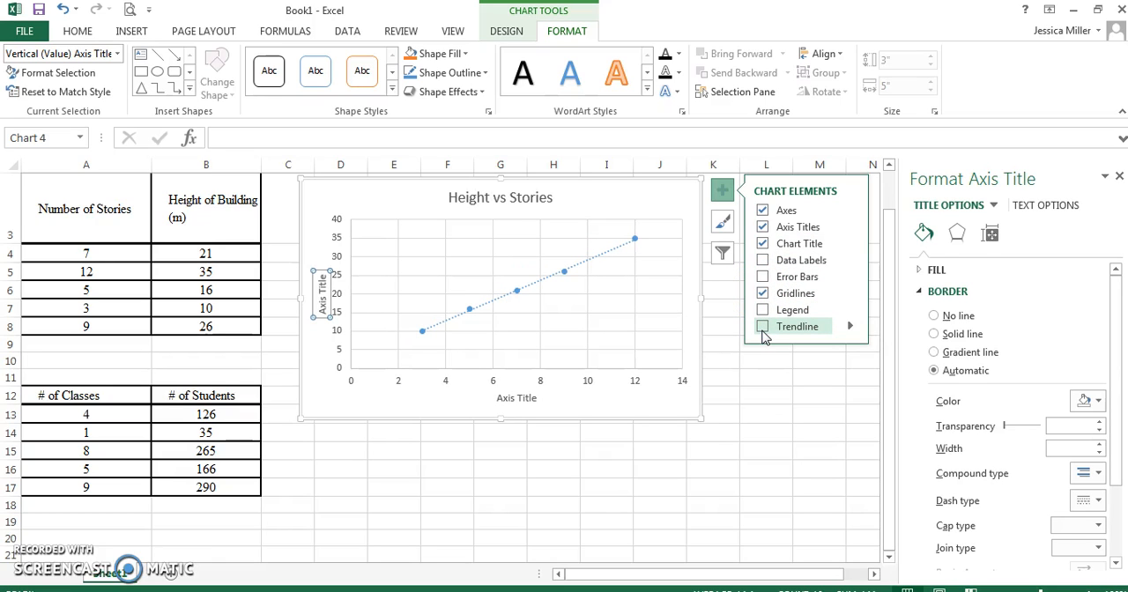
{"action": "left_click", "coordinate": [763, 328]}
{"action": "left_click", "coordinate": [852, 328]}
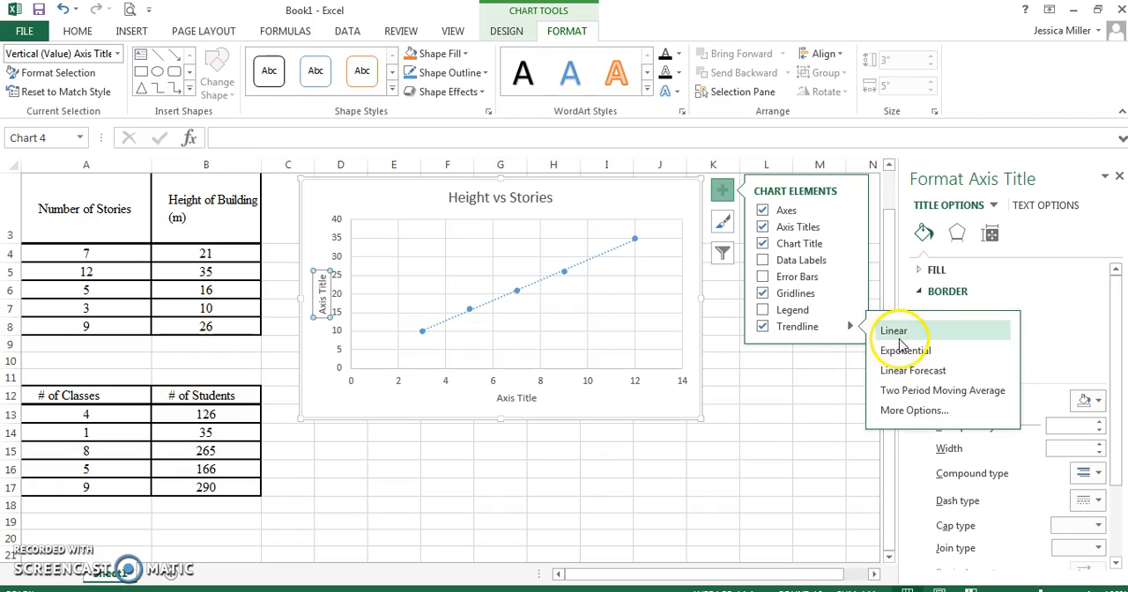
{"action": "left_click", "coordinate": [908, 413]}
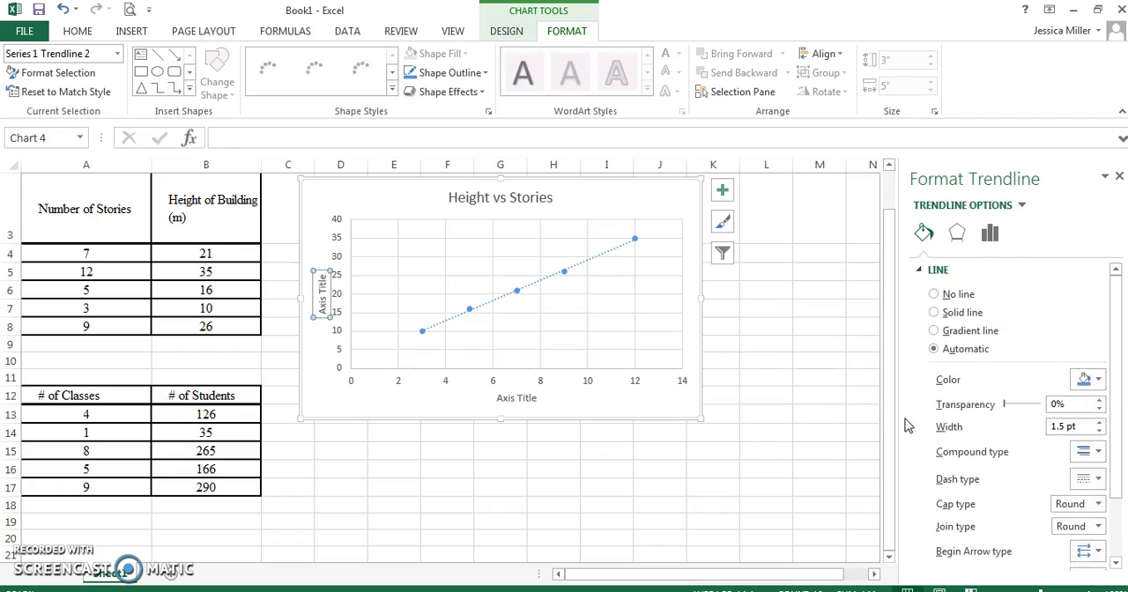
{"action": "left_click", "coordinate": [991, 235]}
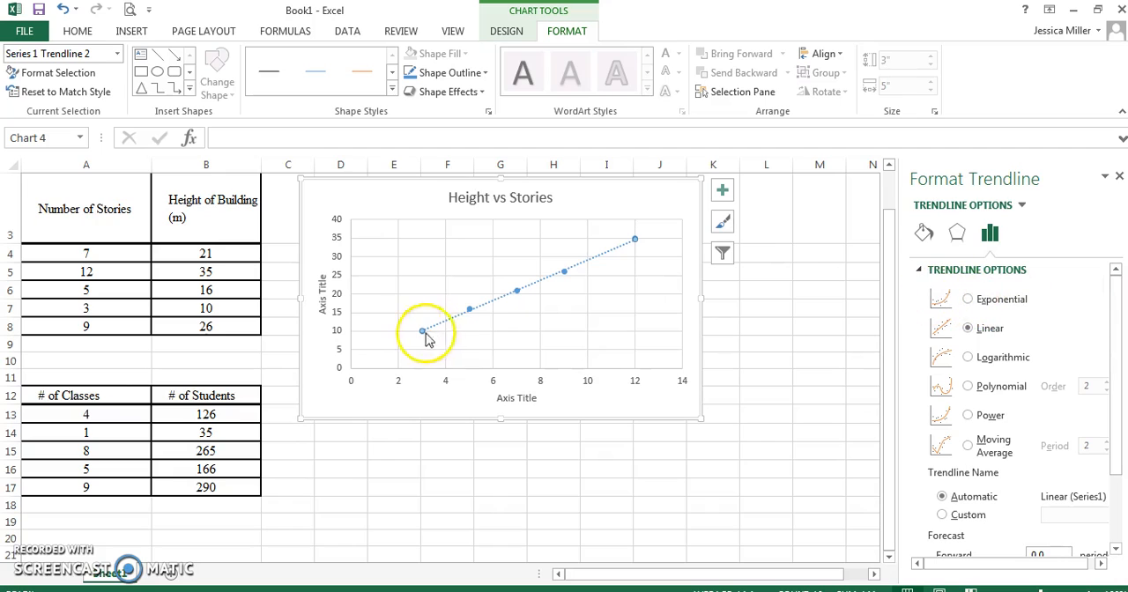
Try the Exponential, Logarithmic and Power trendline types, and return the trendline to Linear.
{"action": "left_click", "coordinate": [967, 301]}
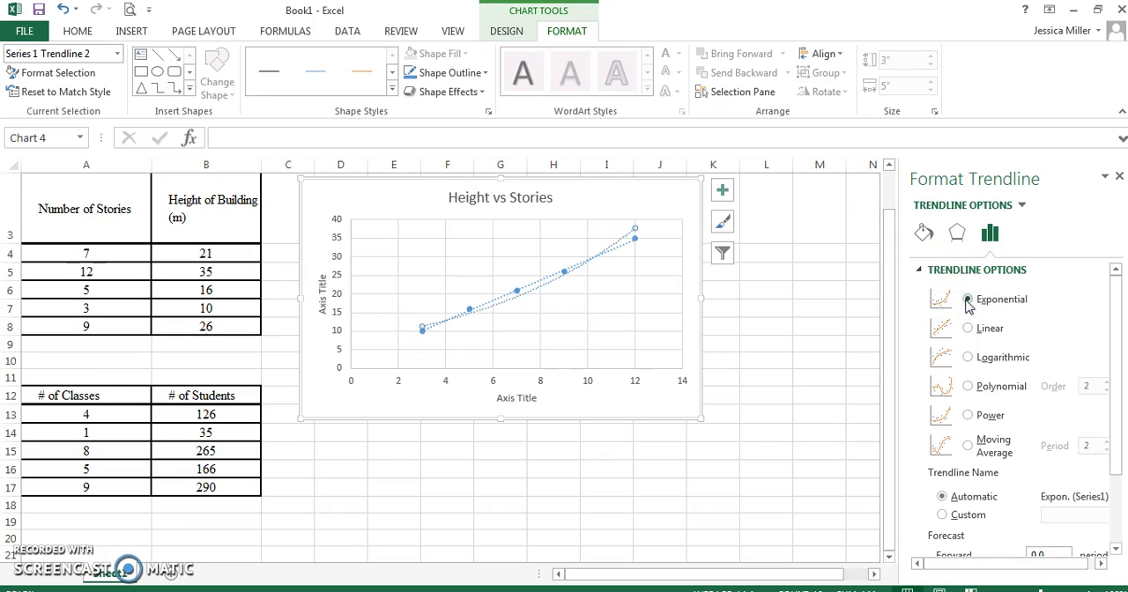
{"action": "left_click", "coordinate": [968, 358]}
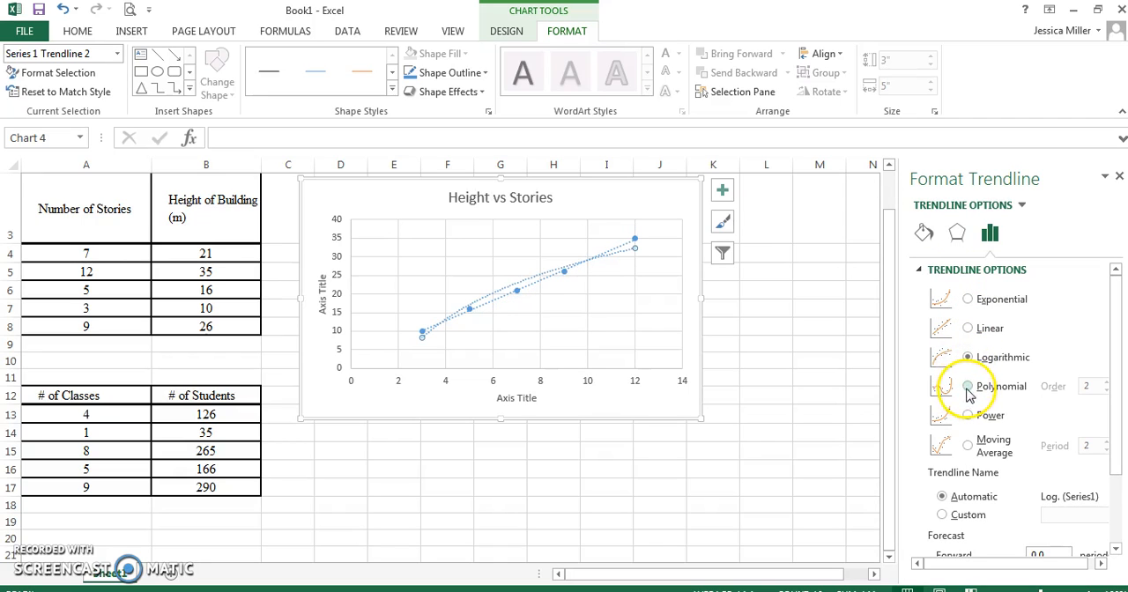
{"action": "left_click", "coordinate": [969, 416]}
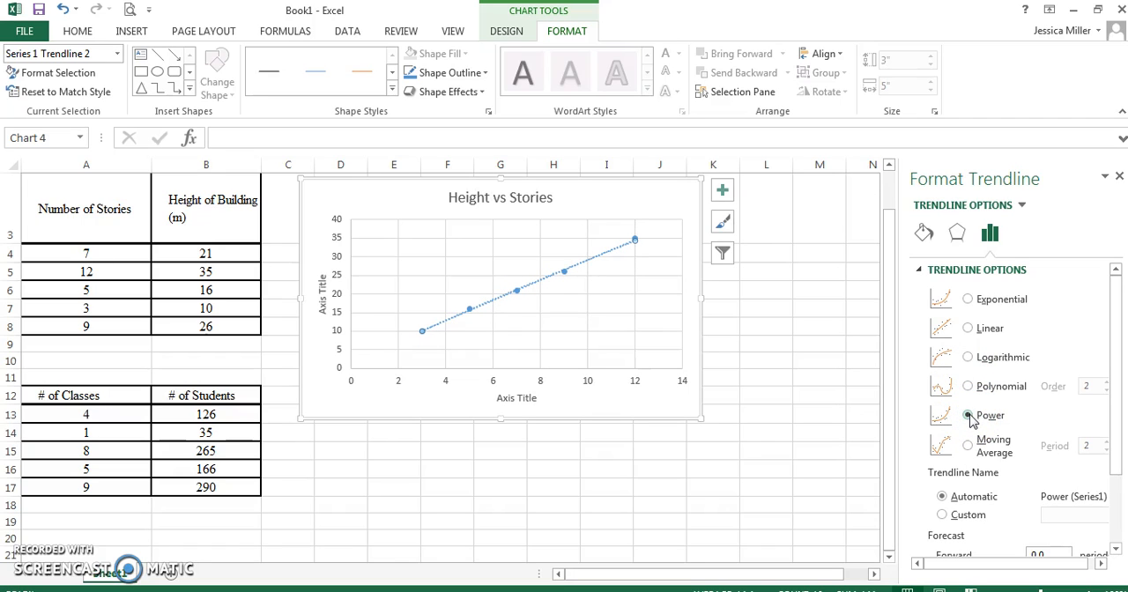
{"action": "left_click", "coordinate": [969, 328]}
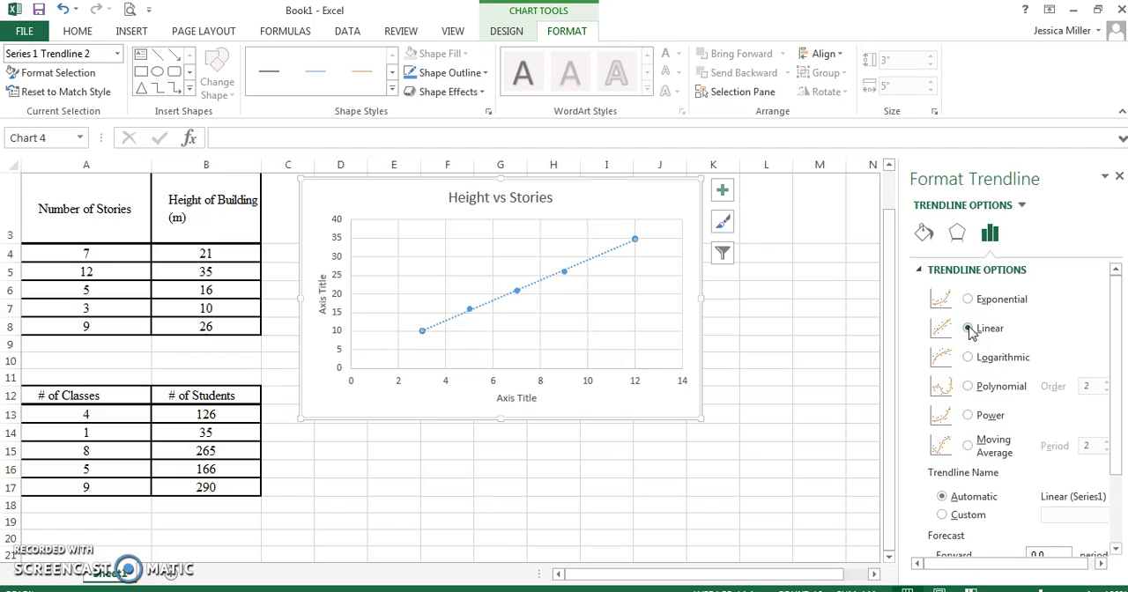
Display the linear trendline's equation and R-squared value on the chart.
{"action": "left_click_drag", "start_coordinate": [1118, 369], "coordinate": [1118, 452]}
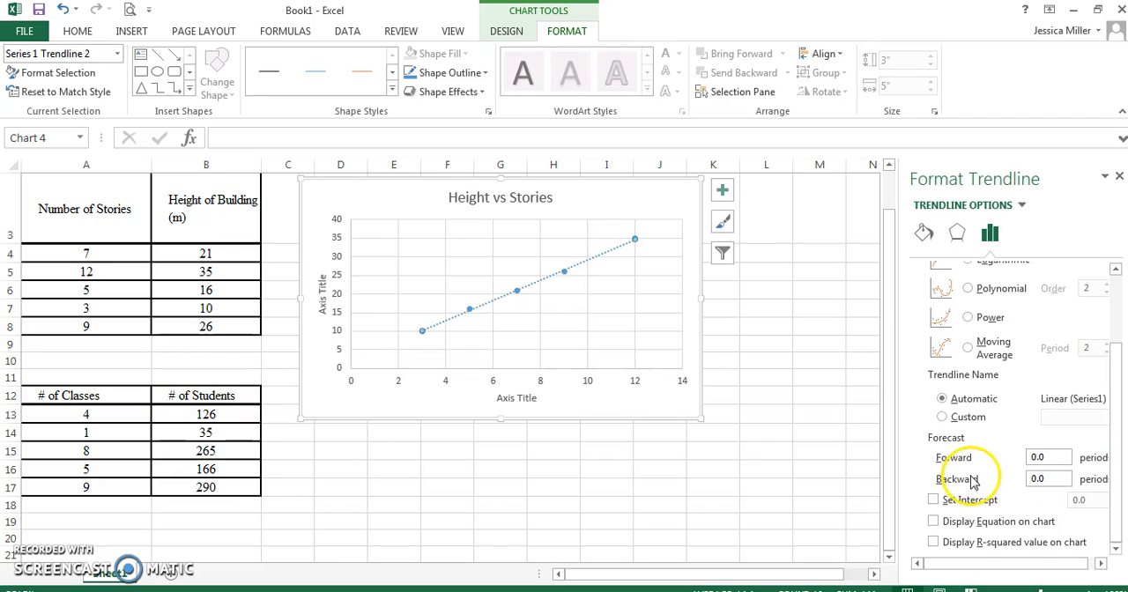
{"action": "left_click", "coordinate": [933, 523]}
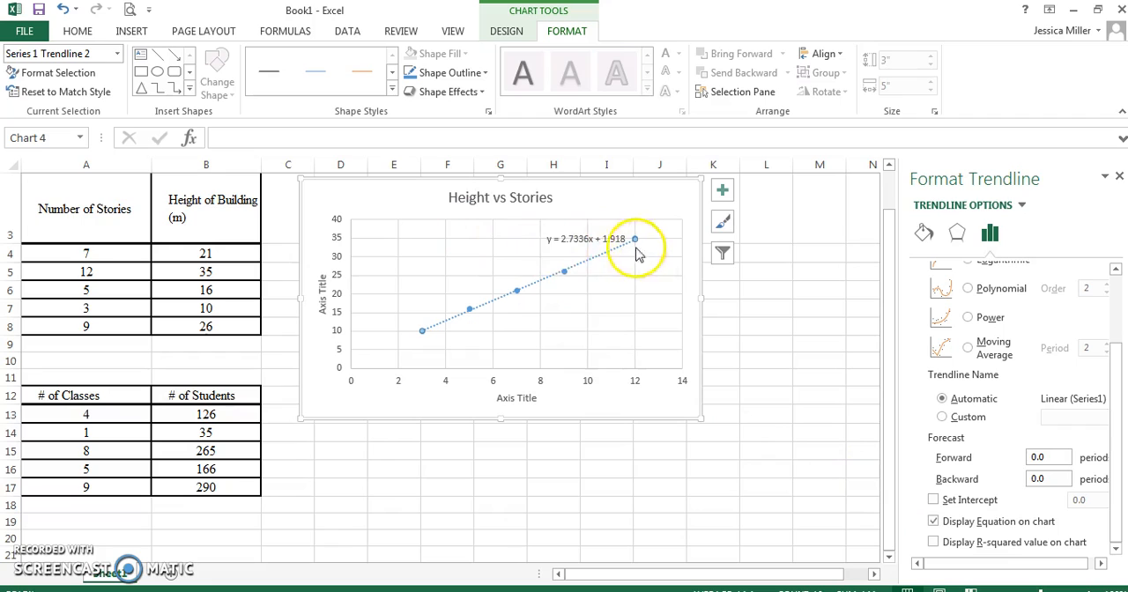
{"action": "left_click", "coordinate": [934, 543]}
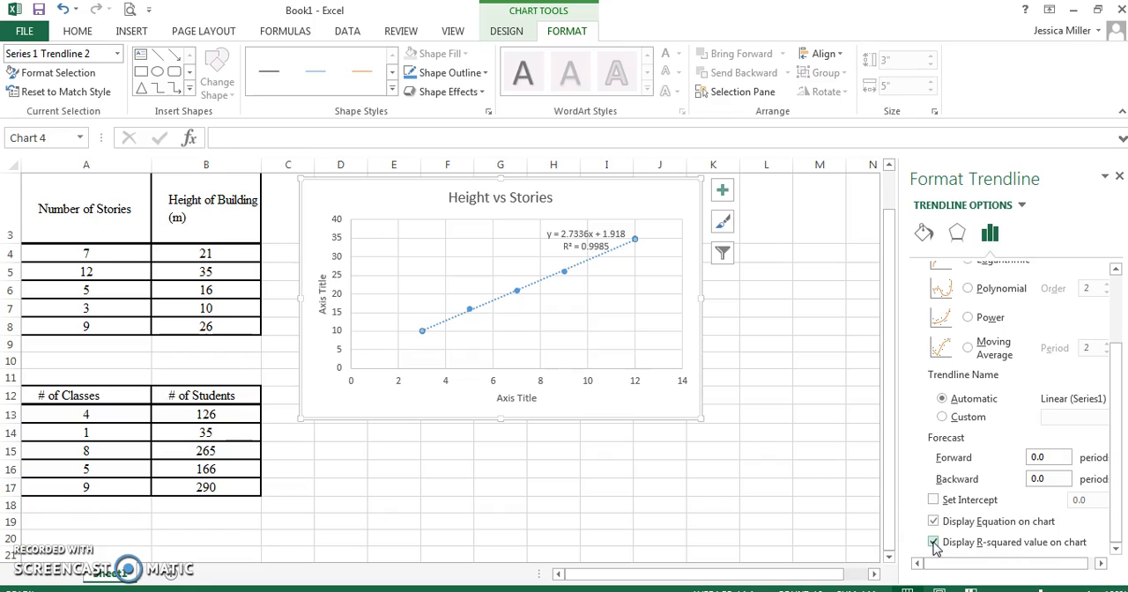
Set the vertical axis title to "Height of Building (m)".
{"action": "left_click", "coordinate": [324, 303]}
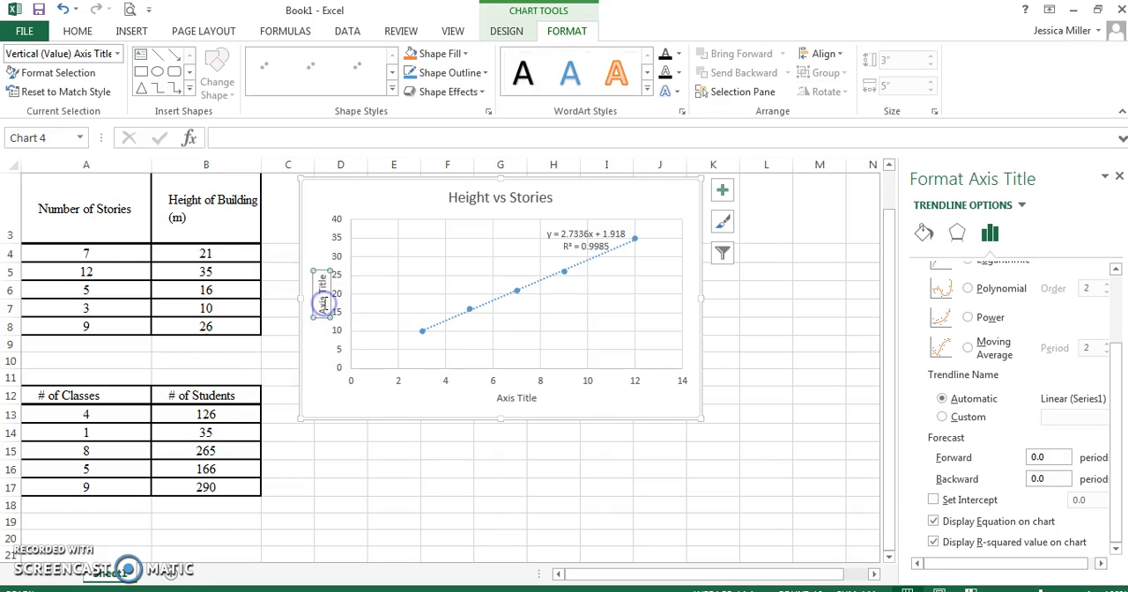
{"action": "type", "text": "H"}
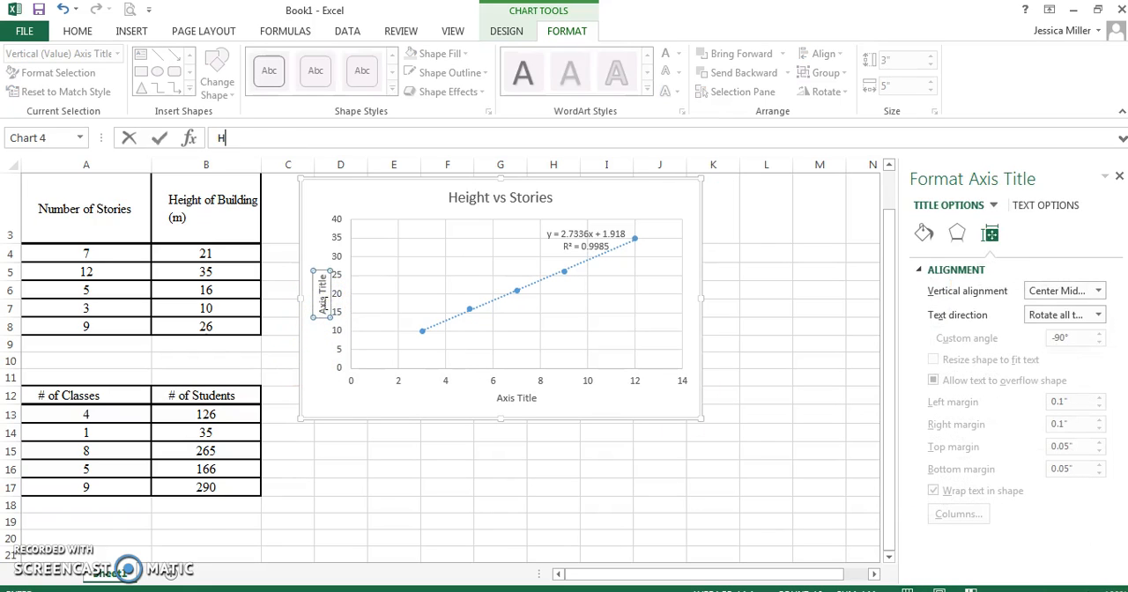
{"action": "type", "text": "eight of Building (m"}
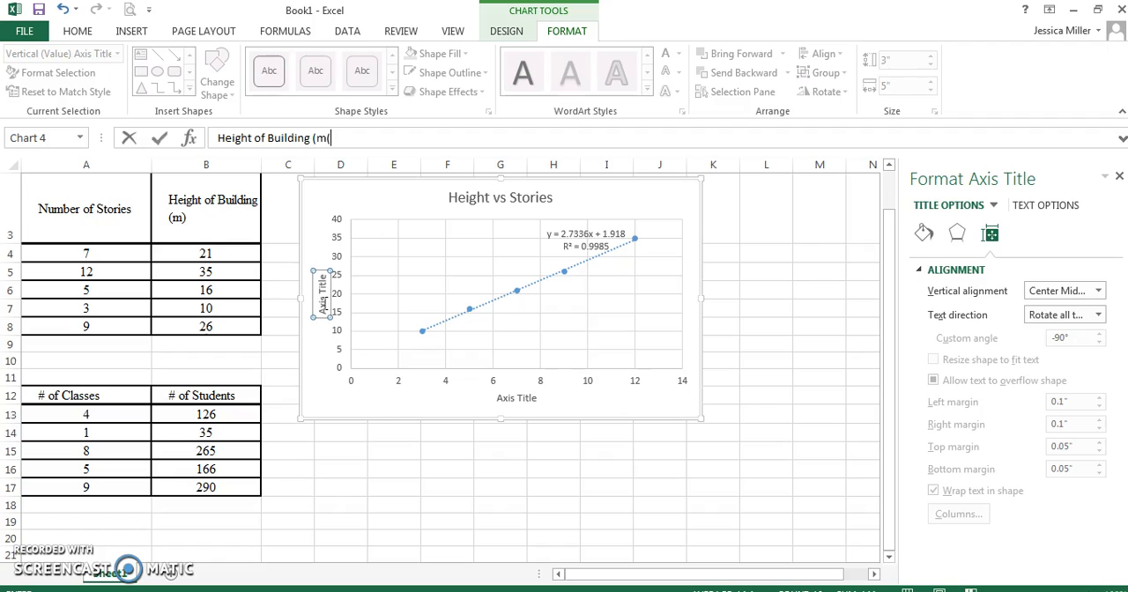
{"action": "key", "text": "Return"}
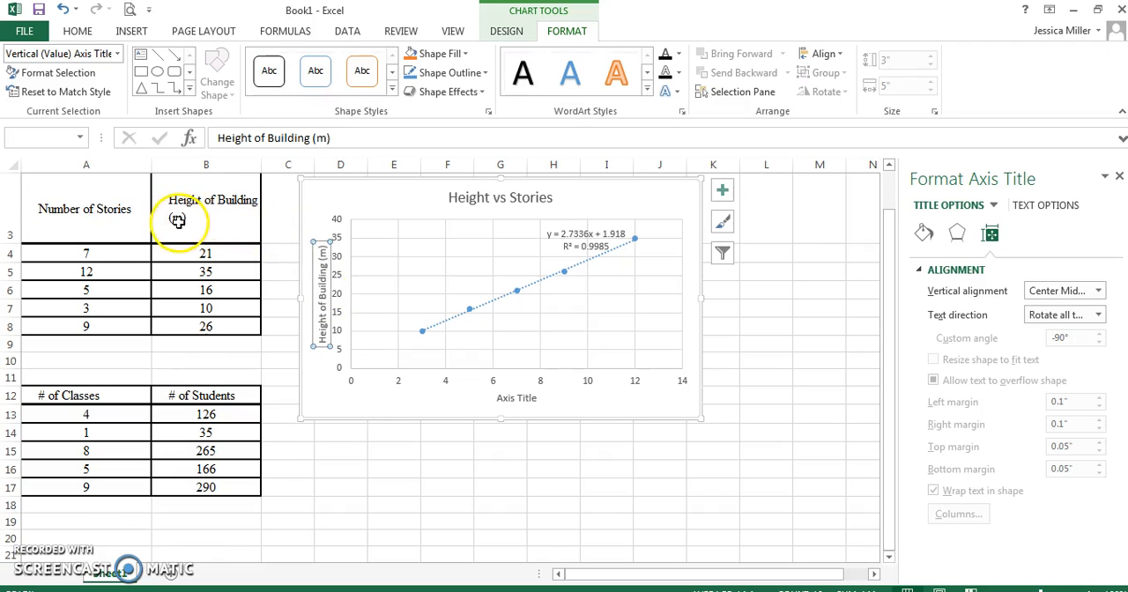
Set the horizontal axis title to "Number of Stories".
{"action": "left_click", "coordinate": [520, 403]}
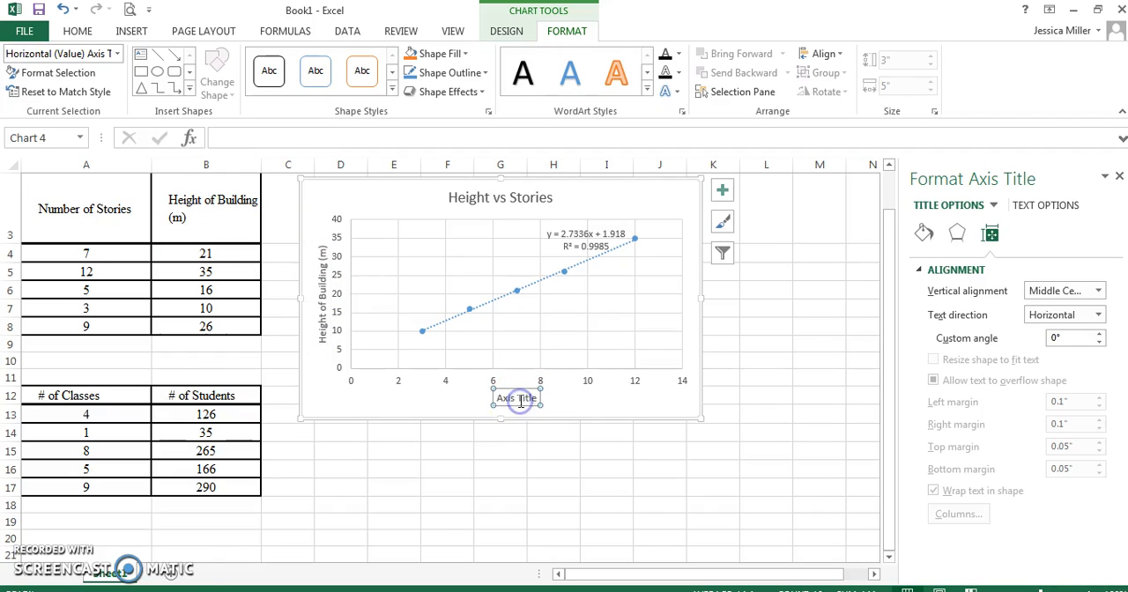
{"action": "type", "text": "Number of Stories"}
{"action": "key", "text": "Return"}
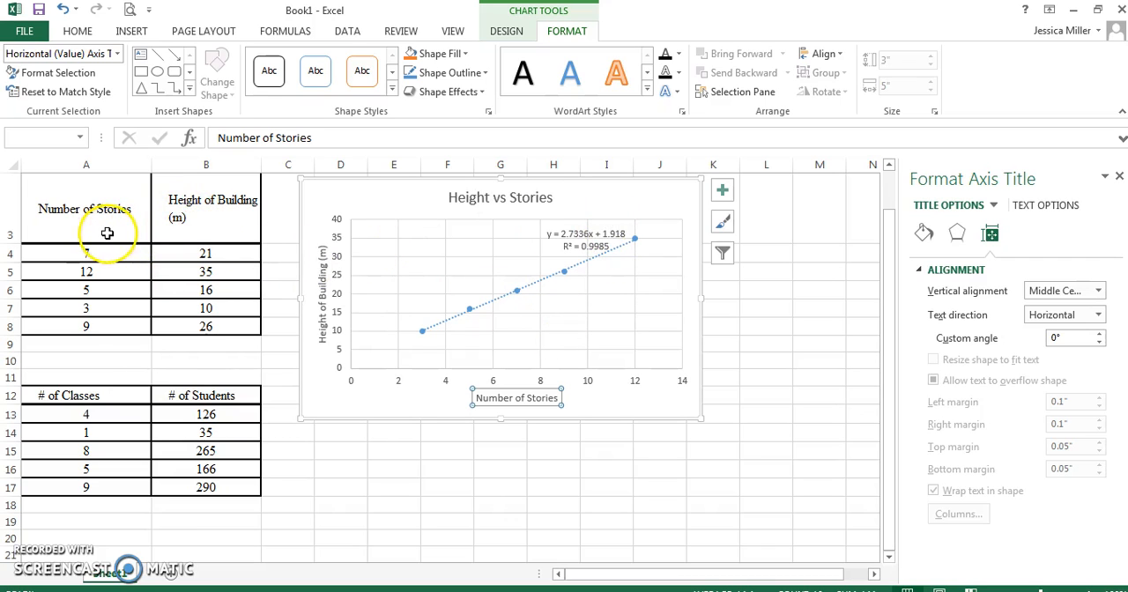
{"action": "right_click", "coordinate": [613, 199]}
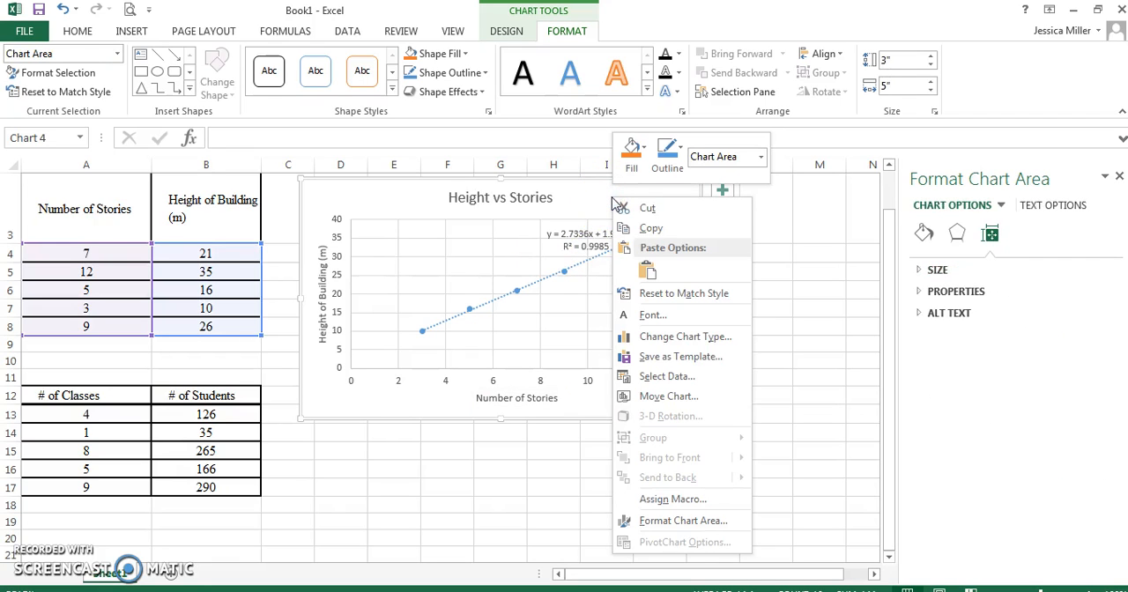
{"action": "left_click", "coordinate": [610, 196]}
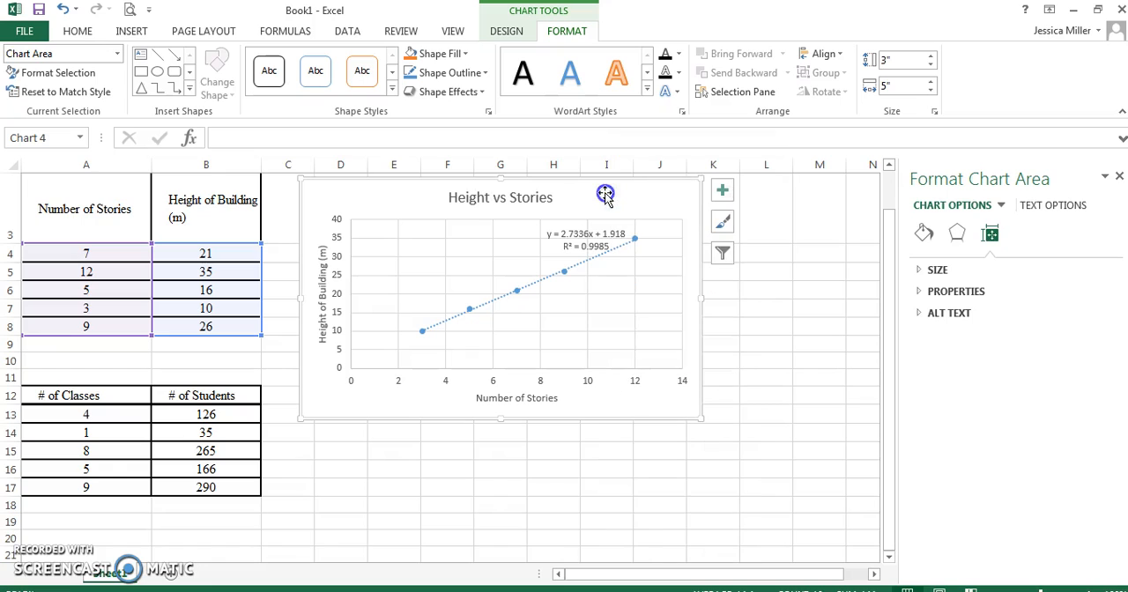
{"action": "left_click", "coordinate": [722, 194]}
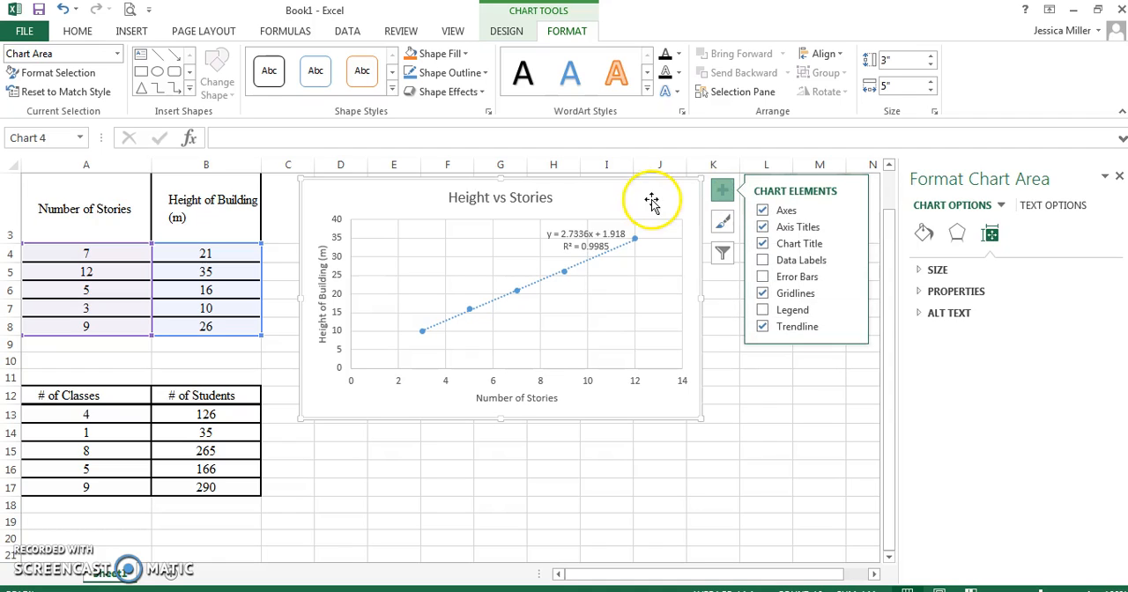
Try Switch Row/Column on the chart, both directly and in the data source settings, and restore the original arrangement each time.
{"action": "left_click", "coordinate": [499, 31]}
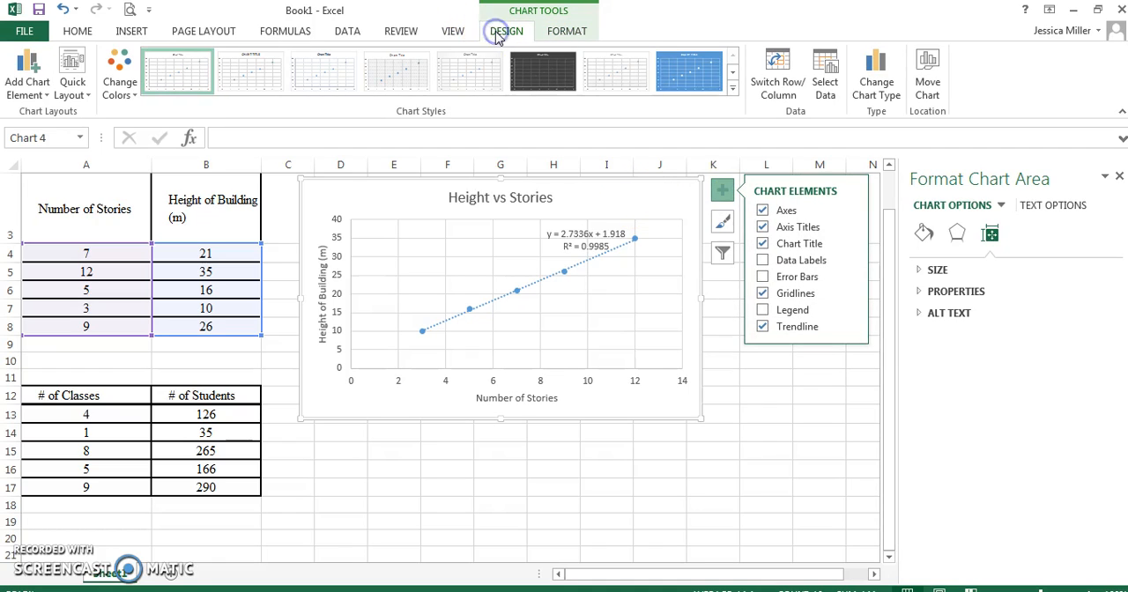
{"action": "left_click", "coordinate": [779, 84]}
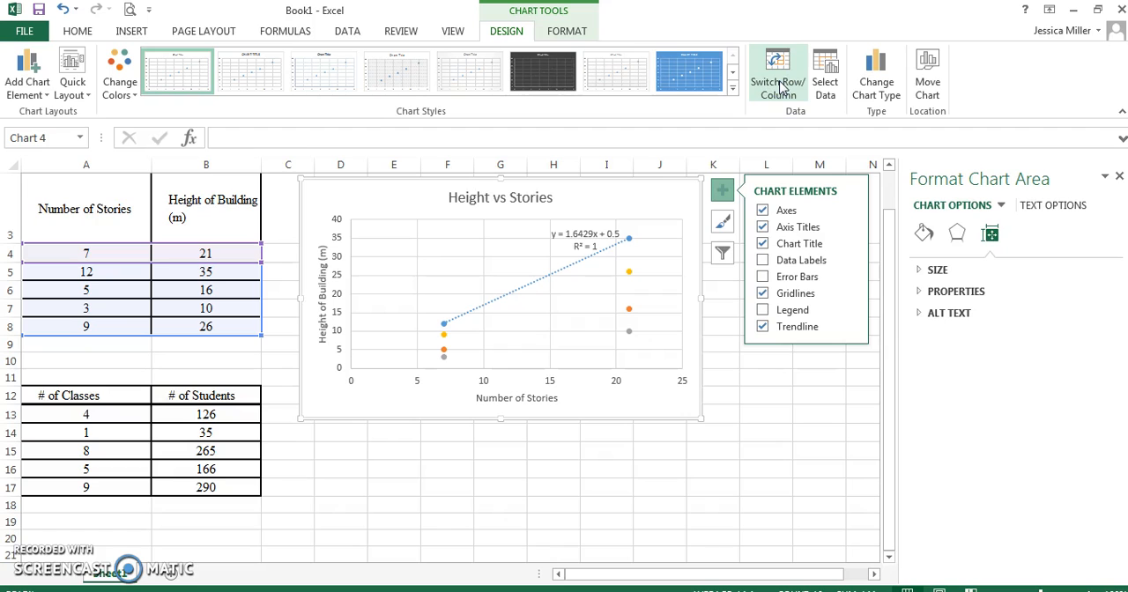
{"action": "left_click", "coordinate": [779, 85]}
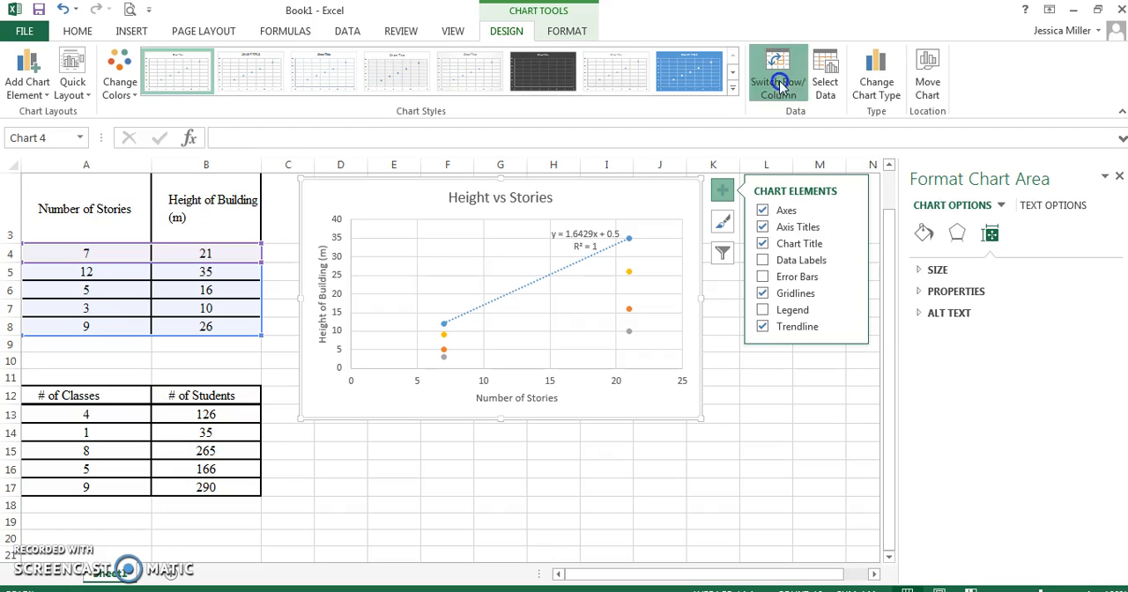
{"action": "left_click", "coordinate": [826, 85]}
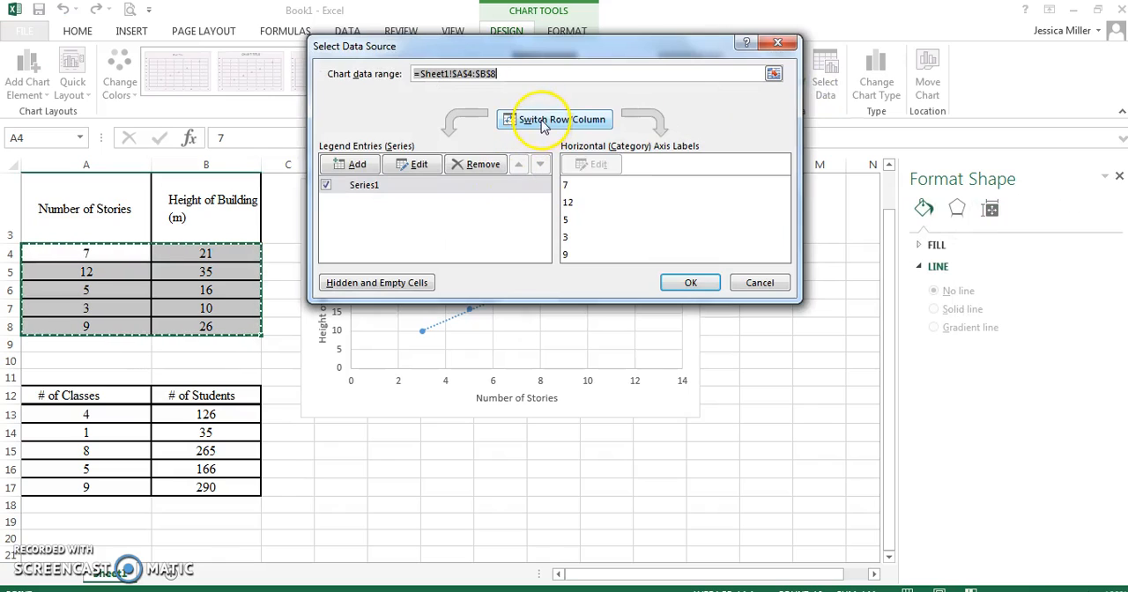
{"action": "left_click", "coordinate": [541, 125]}
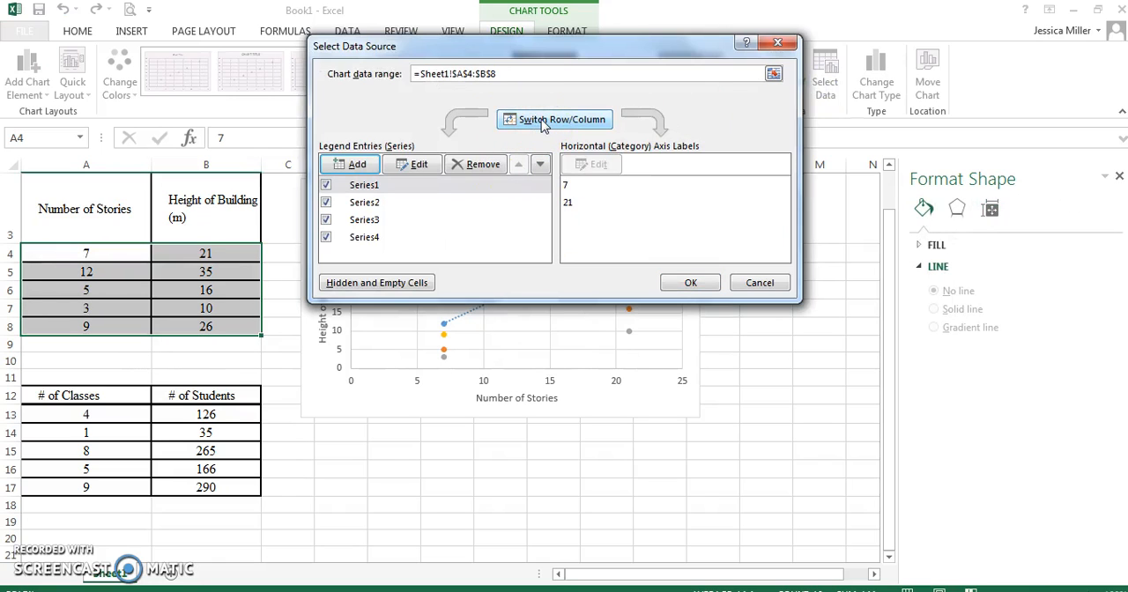
{"action": "left_click", "coordinate": [534, 124]}
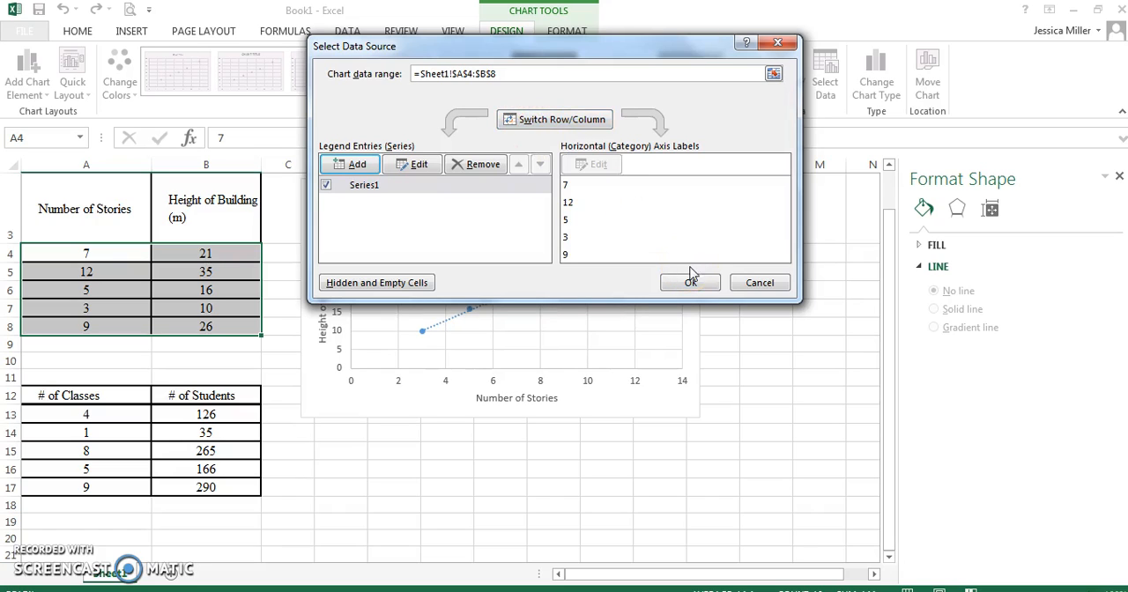
{"action": "left_click", "coordinate": [692, 284]}
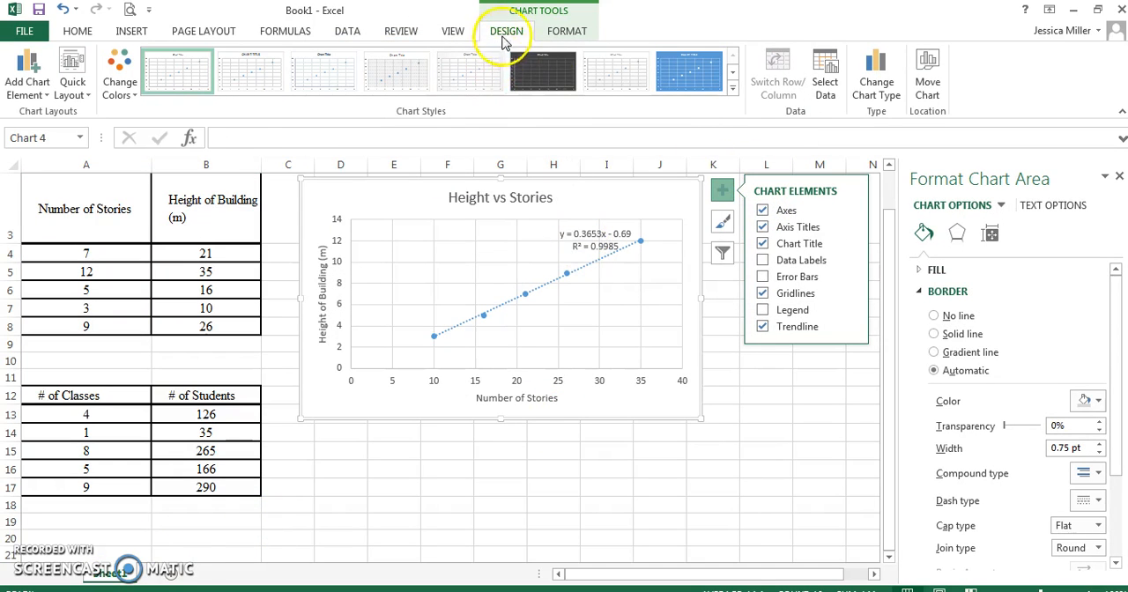
Edit the chart's data series so that its X values come from the number of stories in A4:A8.
{"action": "left_click", "coordinate": [828, 88]}
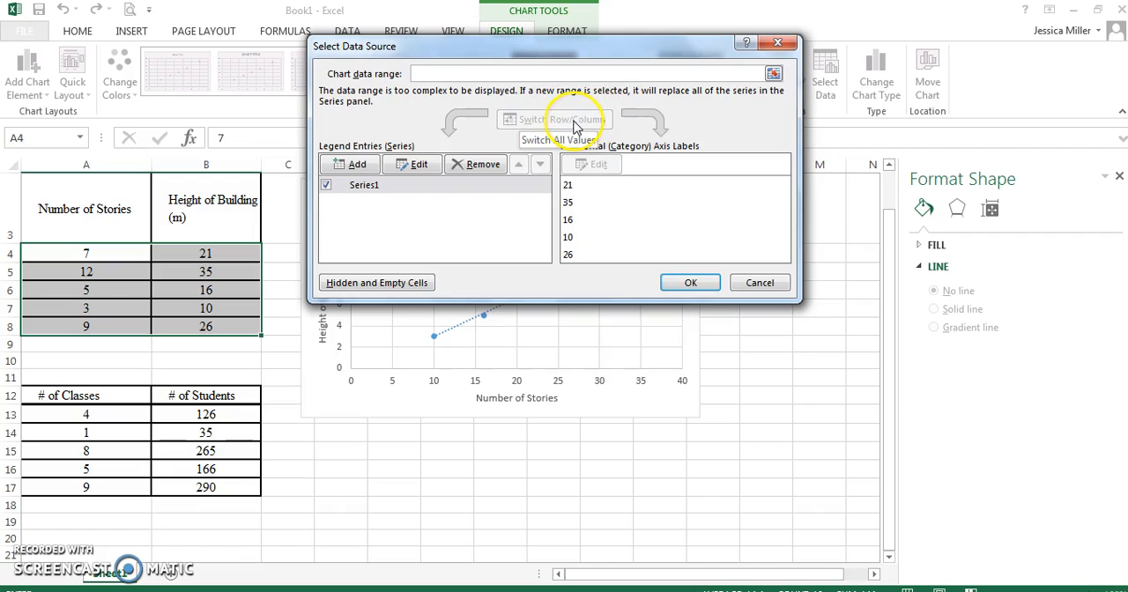
{"action": "left_click", "coordinate": [410, 165]}
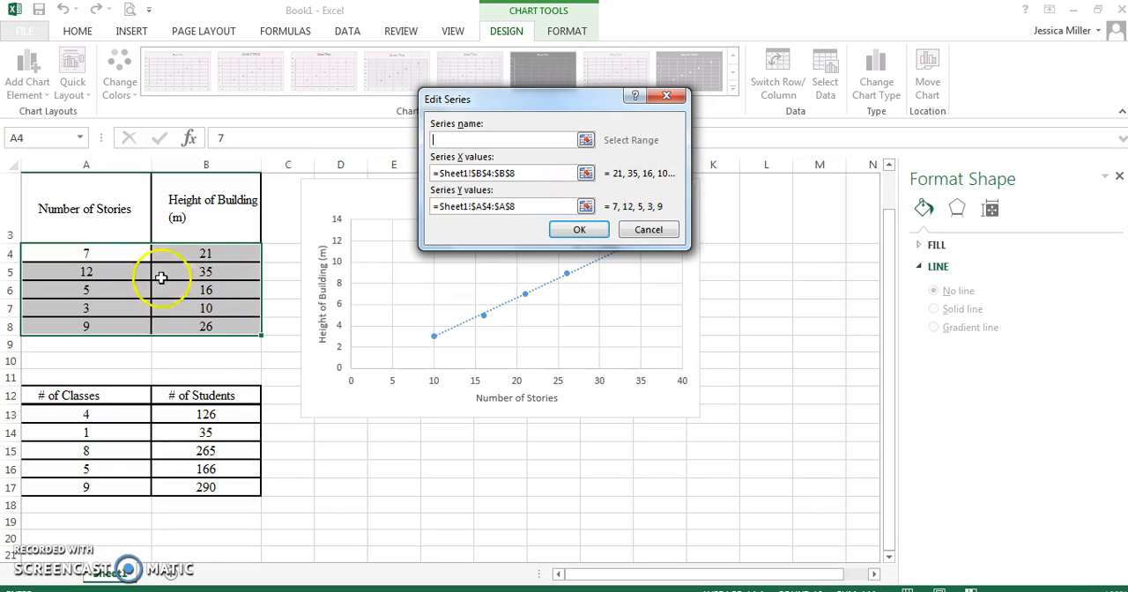
{"action": "left_click", "coordinate": [585, 173]}
{"action": "left_click_drag", "start_coordinate": [141, 254], "coordinate": [119, 330]}
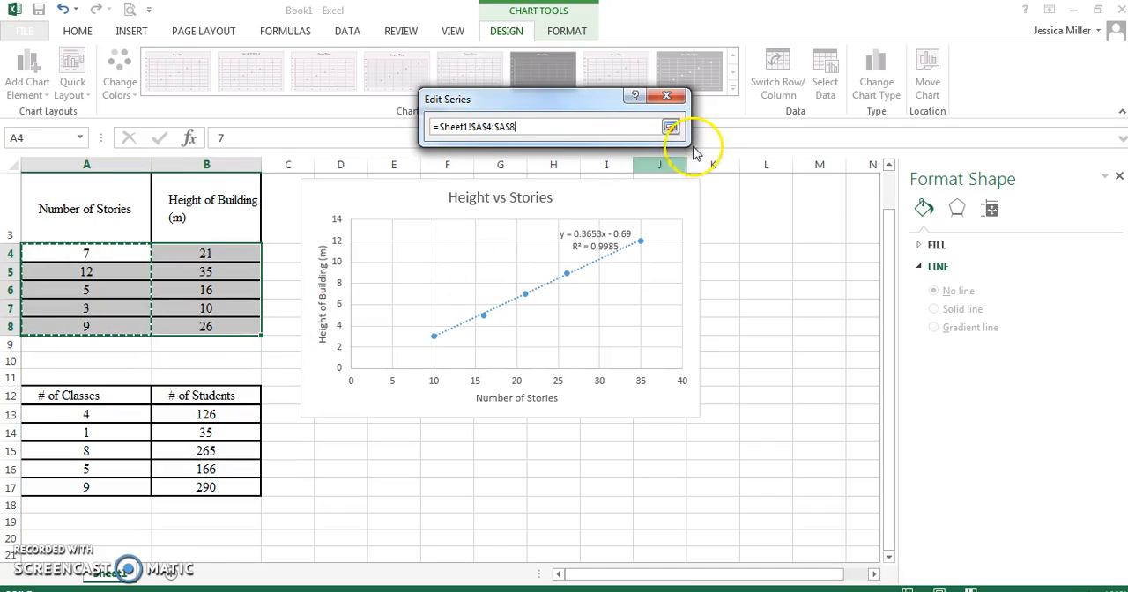
{"action": "left_click", "coordinate": [672, 127]}
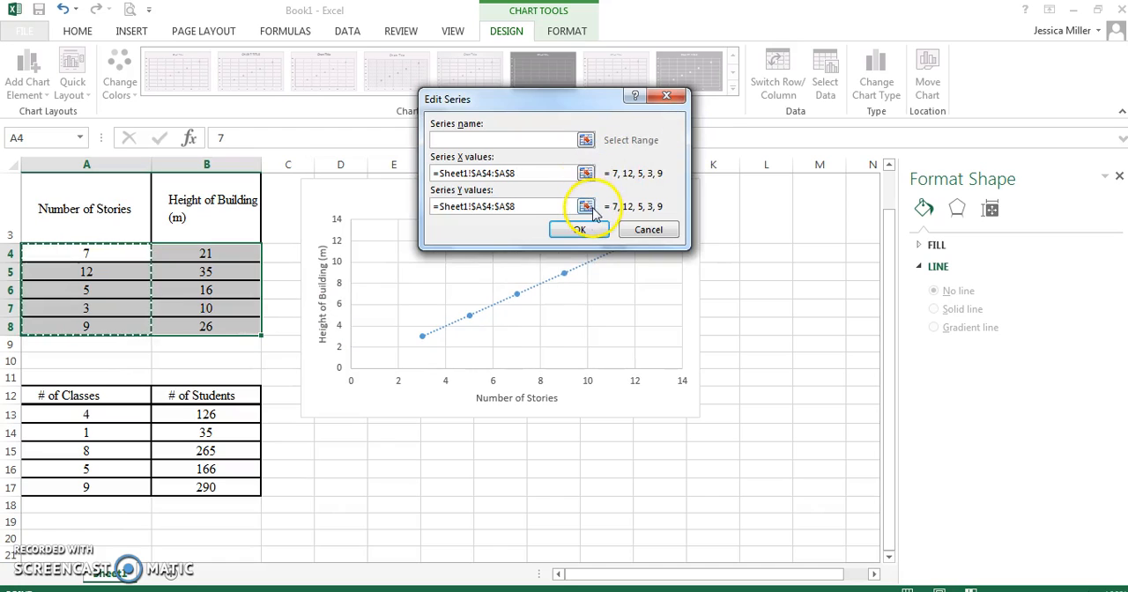
Set the series' Y values to the building heights in B4:B8, apply the data source changes and deselect the chart.
{"action": "left_click", "coordinate": [586, 207]}
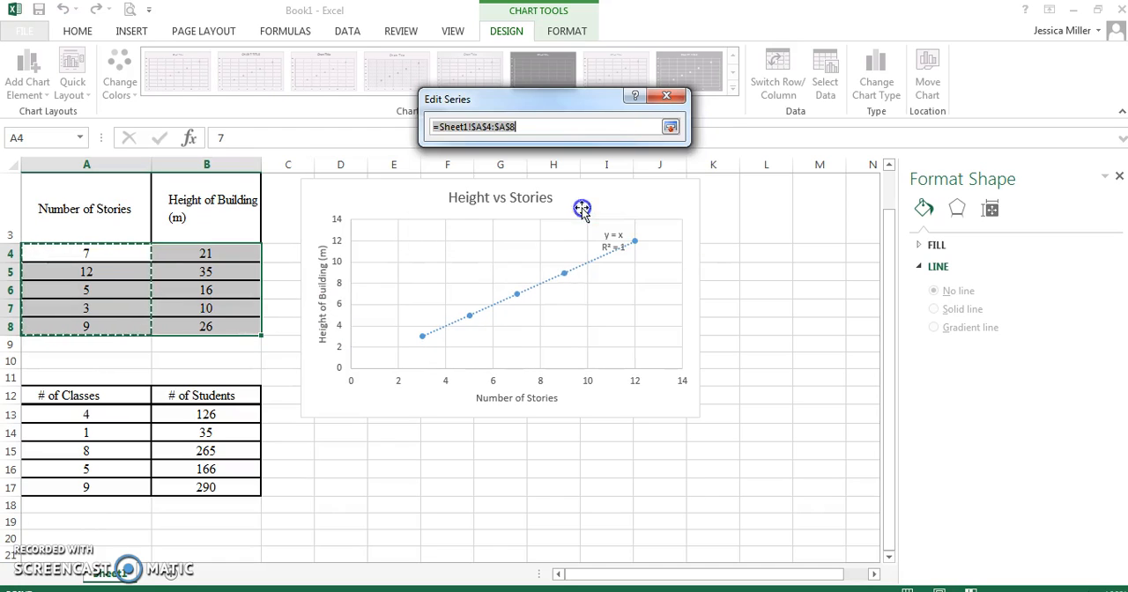
{"action": "left_click_drag", "start_coordinate": [193, 255], "coordinate": [202, 328]}
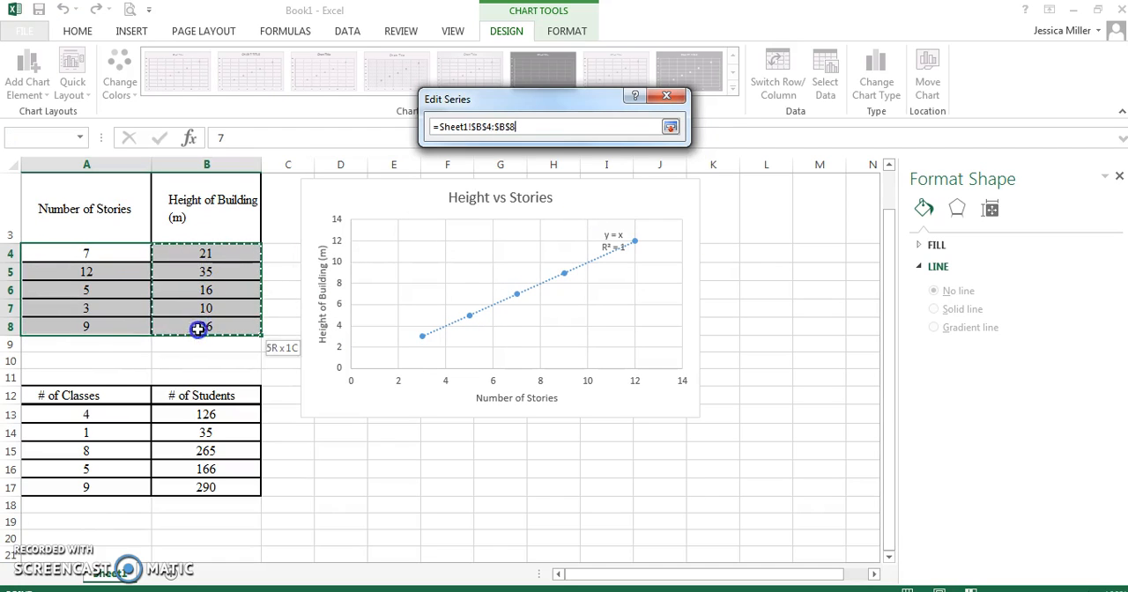
{"action": "left_click", "coordinate": [671, 127]}
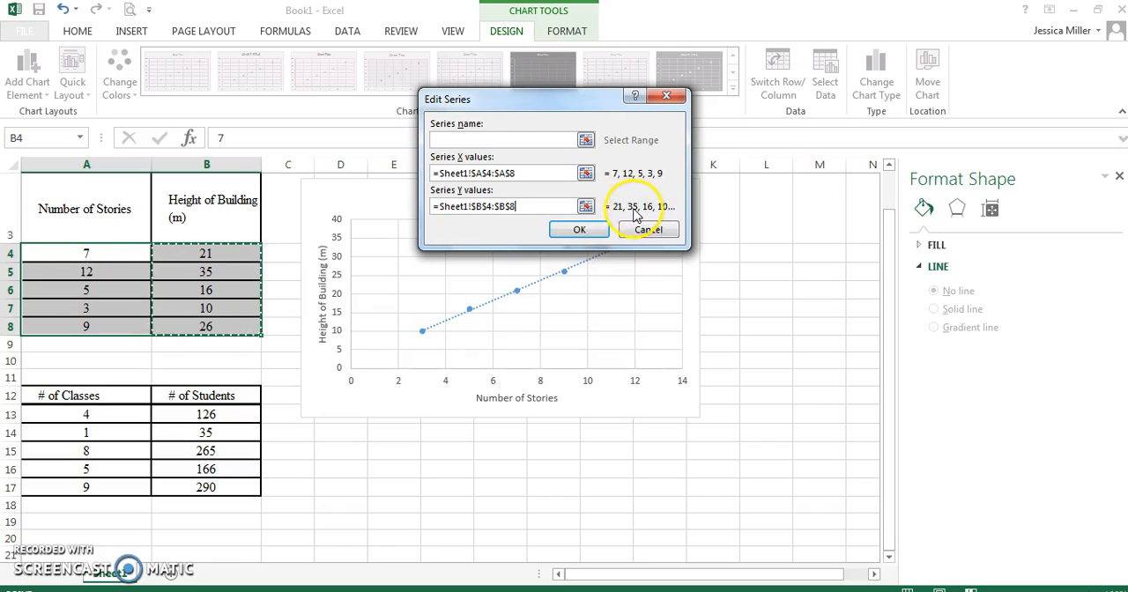
{"action": "left_click", "coordinate": [579, 231]}
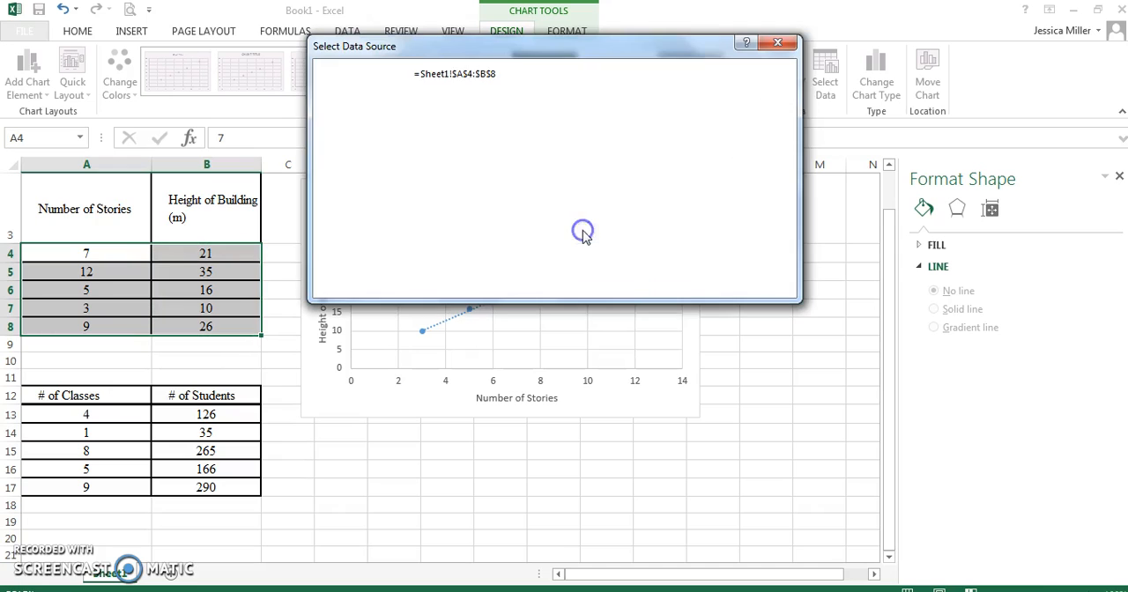
{"action": "left_click", "coordinate": [687, 282]}
{"action": "left_click", "coordinate": [680, 278]}
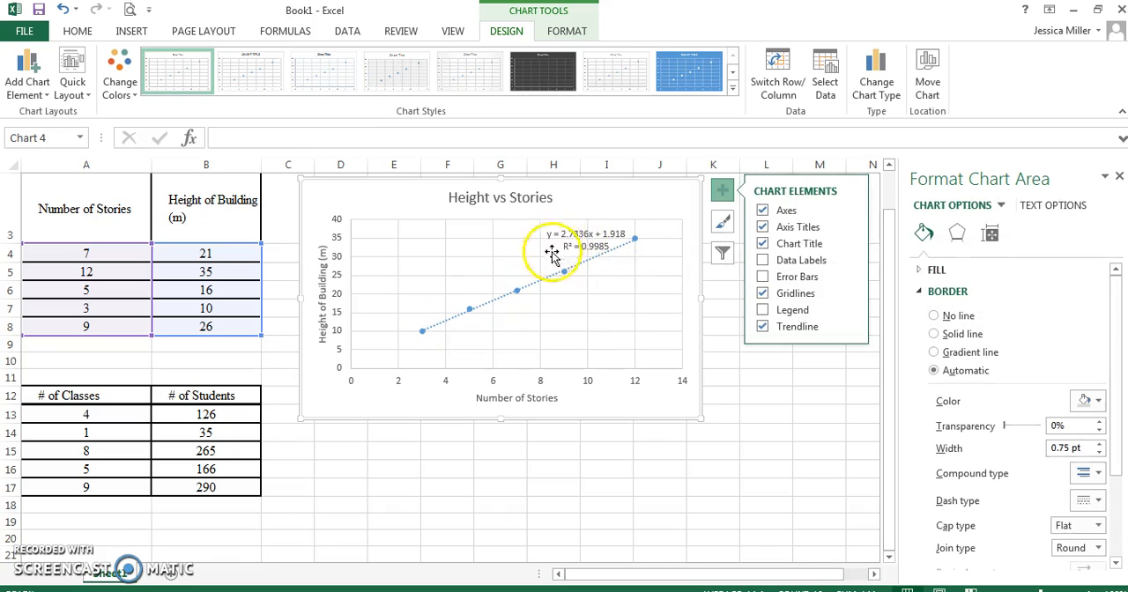
{"action": "left_click", "coordinate": [722, 344]}
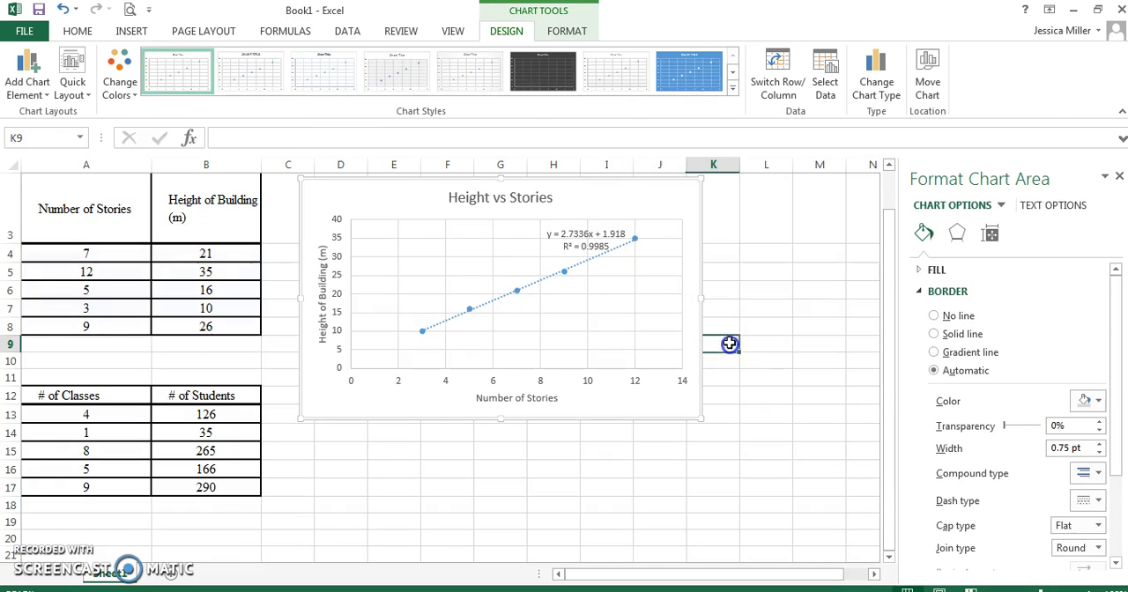
{"action": "left_click", "coordinate": [756, 254]}
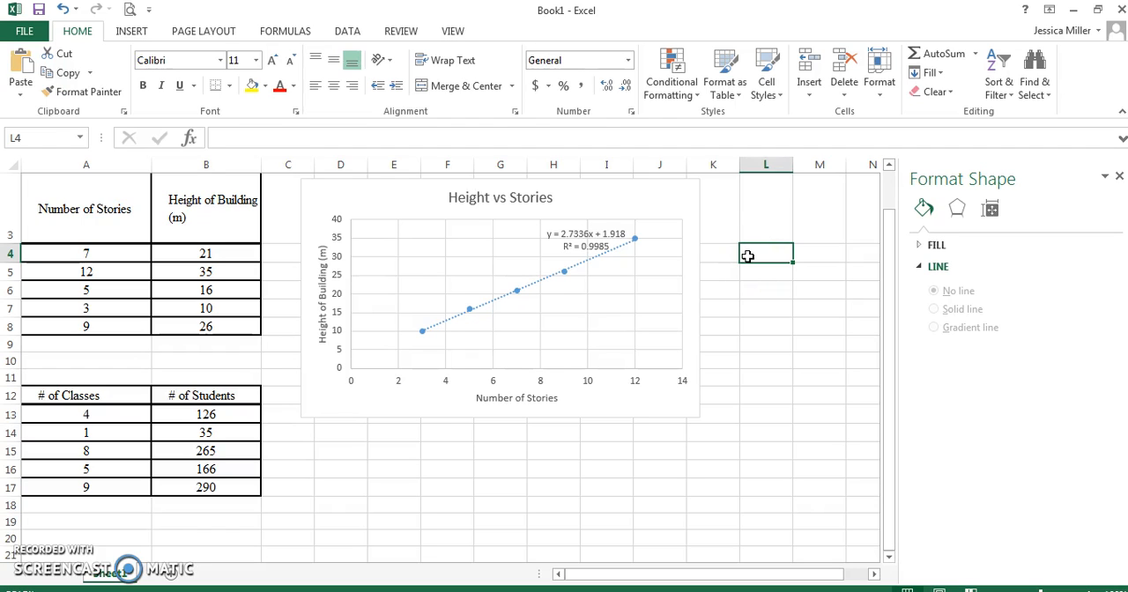
Enter "The height of the building is directly proportional to the number of stories." in cell D15.
{"action": "left_click", "coordinate": [351, 450]}
{"action": "type", "text": "Th"}
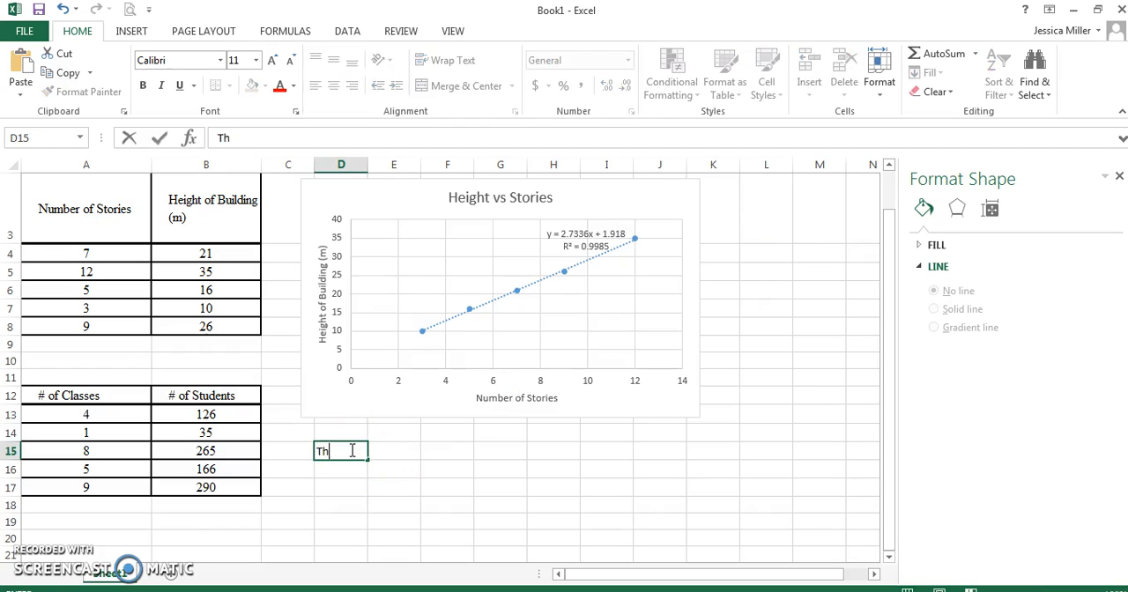
{"action": "type", "text": "e height of the building is pro"}
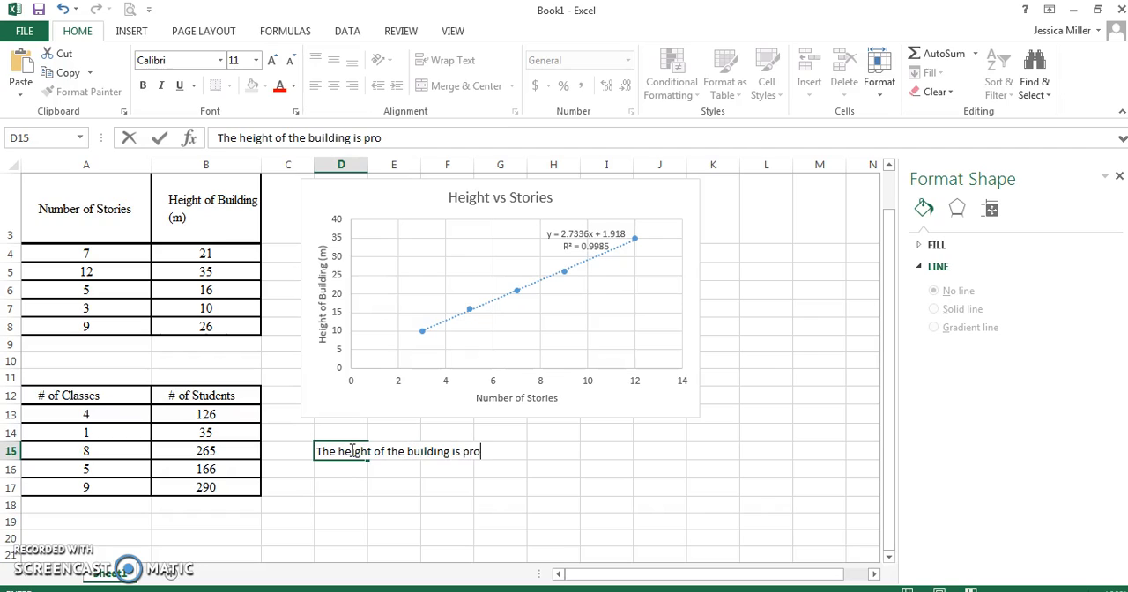
{"action": "key", "text": "BackSpace"}
{"action": "key", "text": "BackSpace"}
{"action": "key", "text": "BackSpace"}
{"action": "key", "text": "BackSpace"}
{"action": "key", "text": "BackSpace"}
{"action": "key", "text": "BackSpace"}
{"action": "key", "text": "BackSpace"}
{"action": "type", "text": "portiolnanal to the number o"}
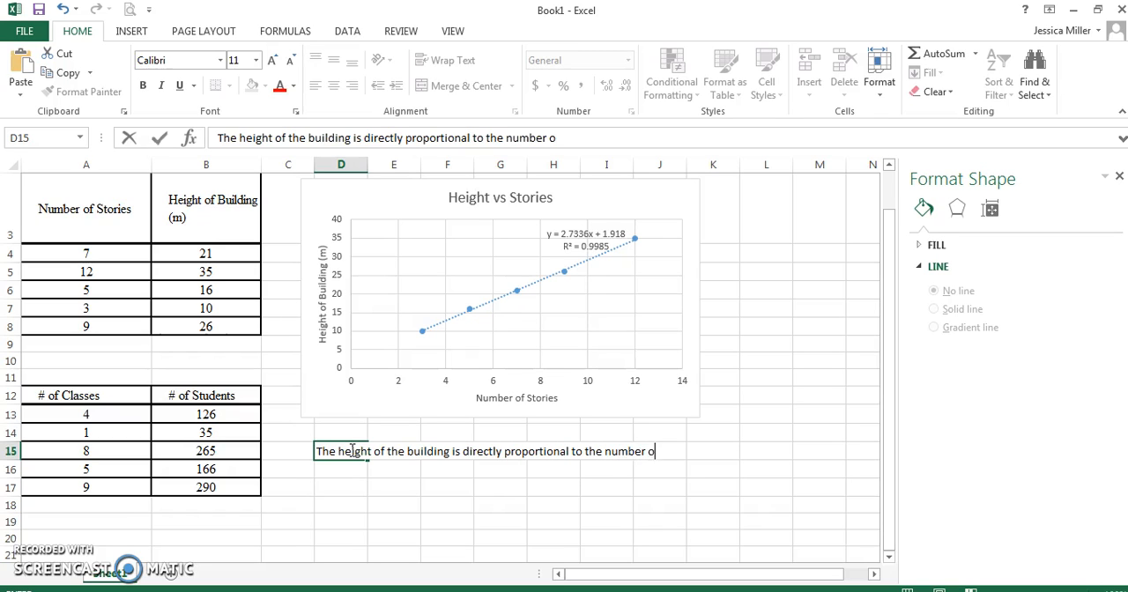
{"action": "type", "text": "f stories."}
{"action": "left_click", "coordinate": [556, 451]}
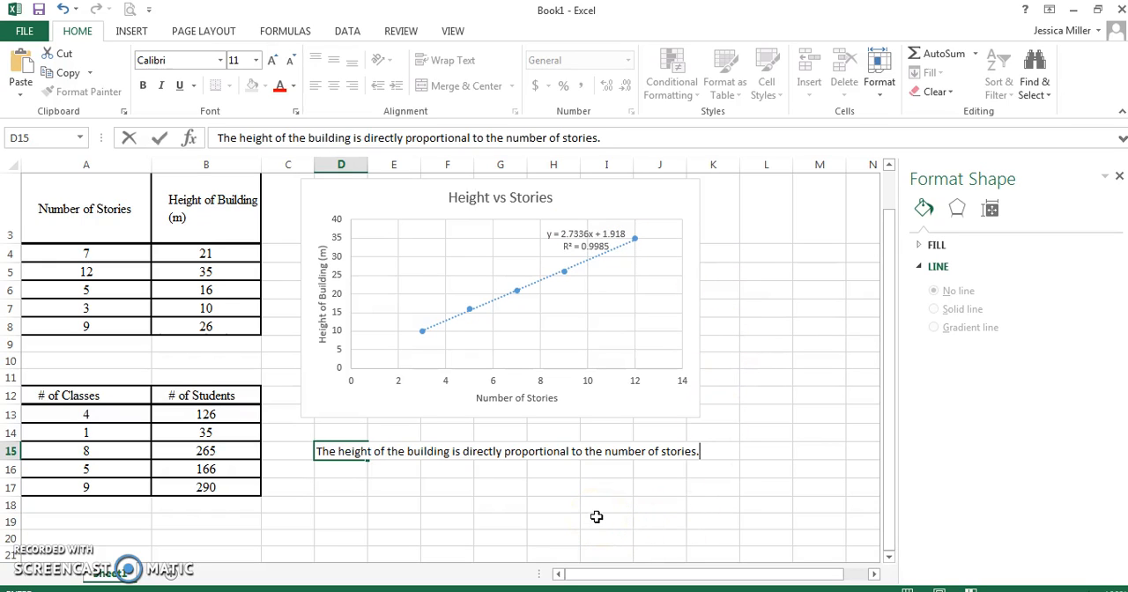
{"action": "key", "text": "Return"}
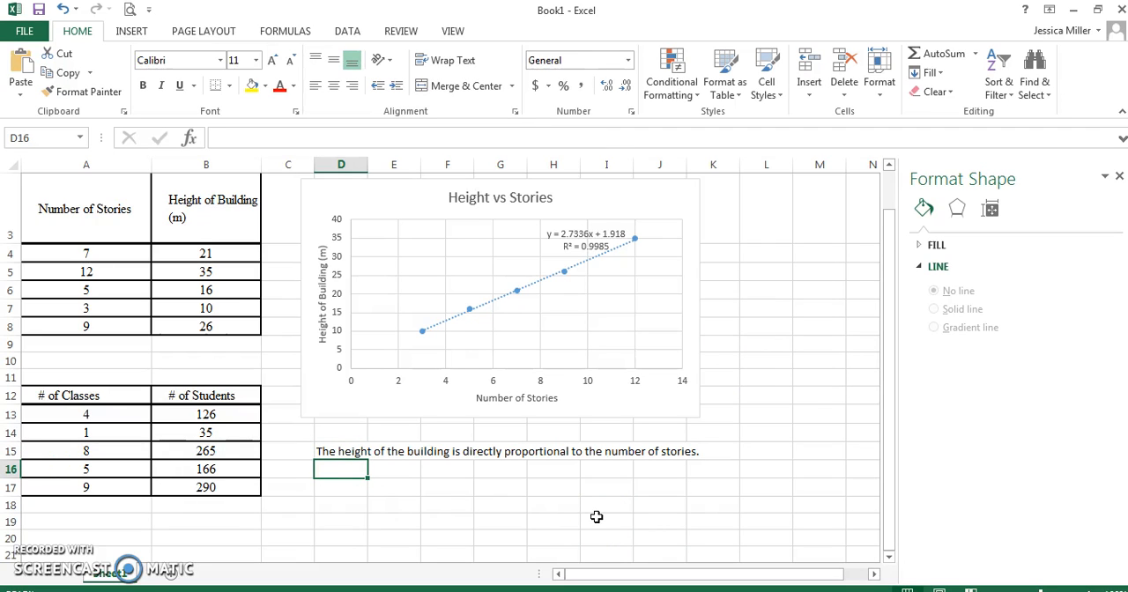
Enter the trendline relationship "Height = 2.7336 (Number of stories) + 1.918" as text in cell D16.
{"action": "type", "text": "Height = 2.7336 ("}
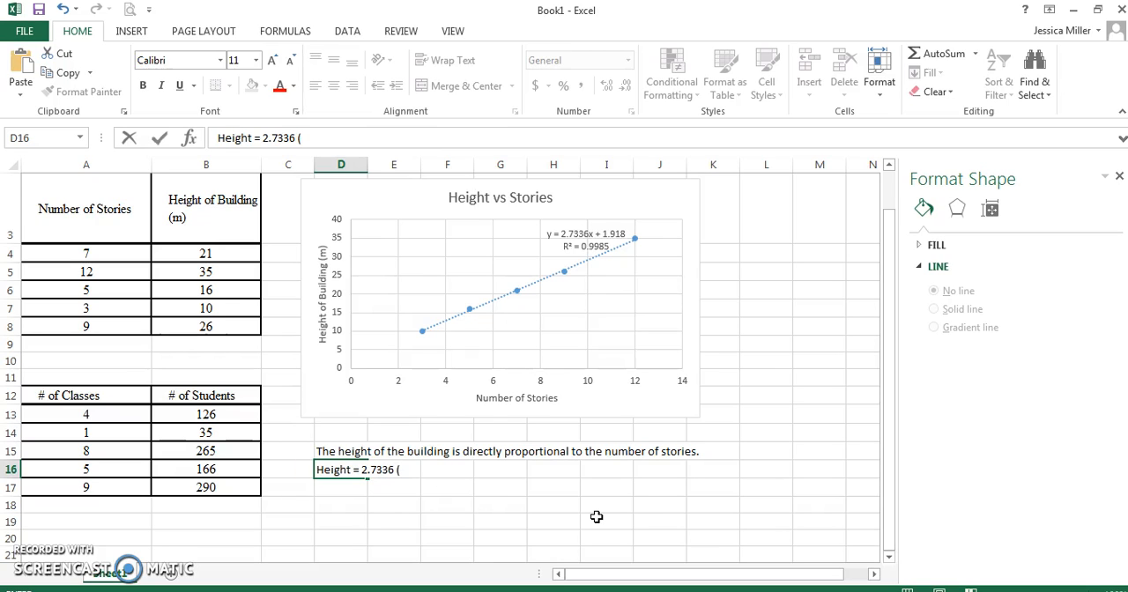
{"action": "type", "text": "Number of"}
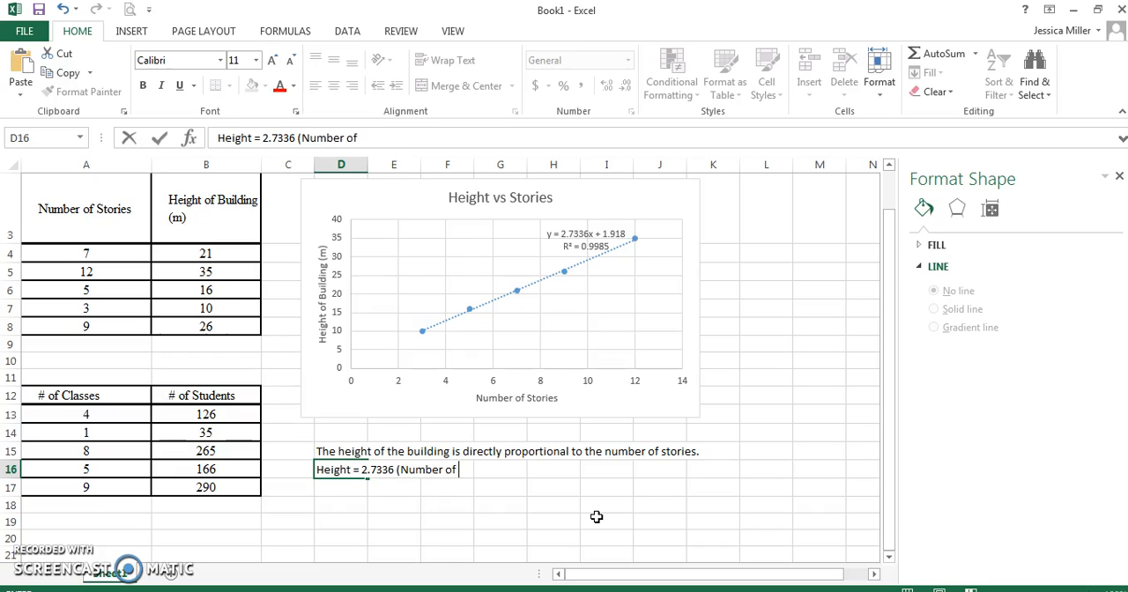
{"action": "type", "text": " stories) + 1.918"}
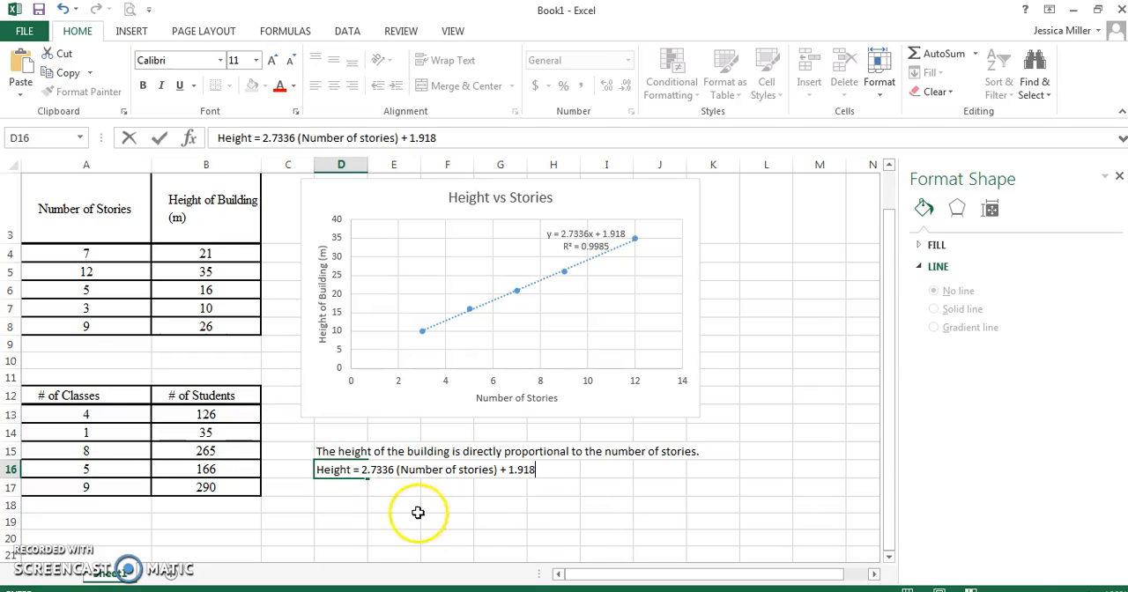
{"action": "left_click", "coordinate": [410, 508]}
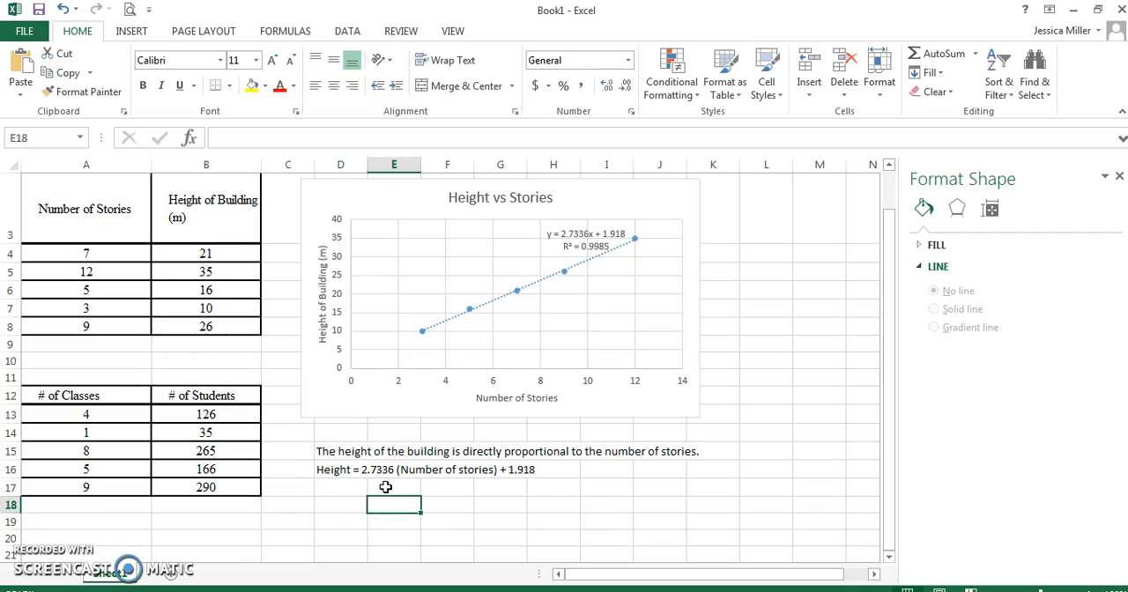
{"action": "left_click", "coordinate": [333, 470]}
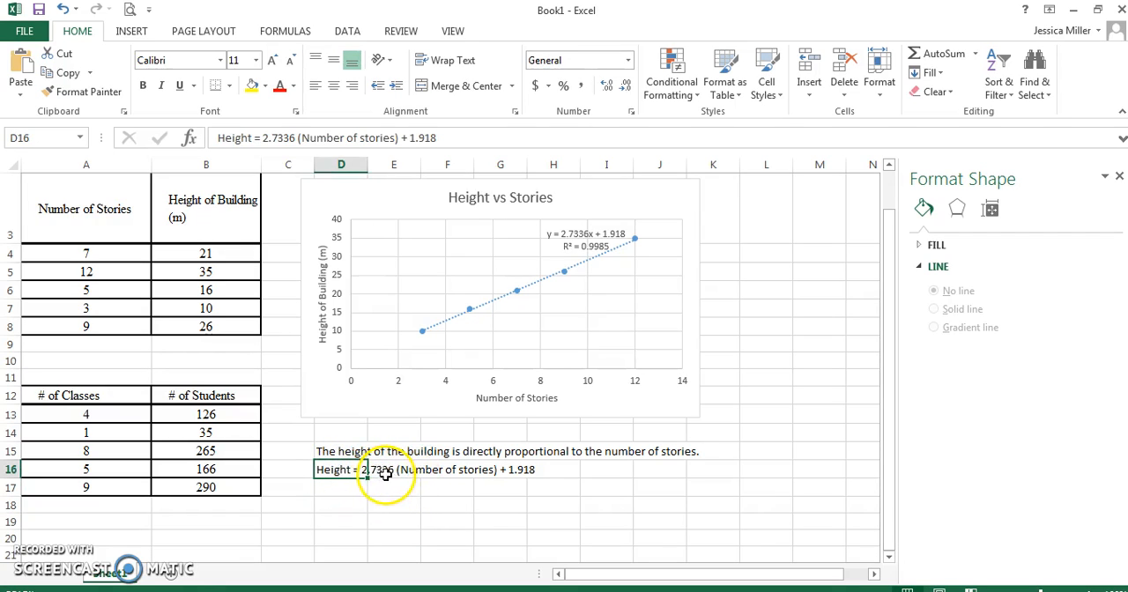
{"action": "left_click", "coordinate": [529, 474]}
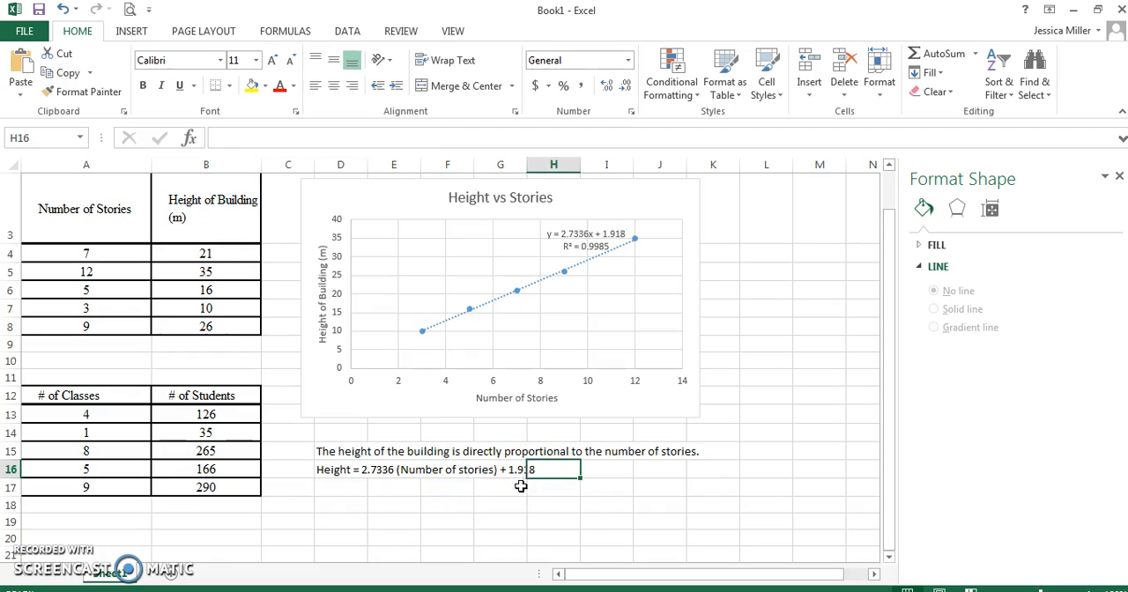
{"action": "left_click", "coordinate": [516, 470]}
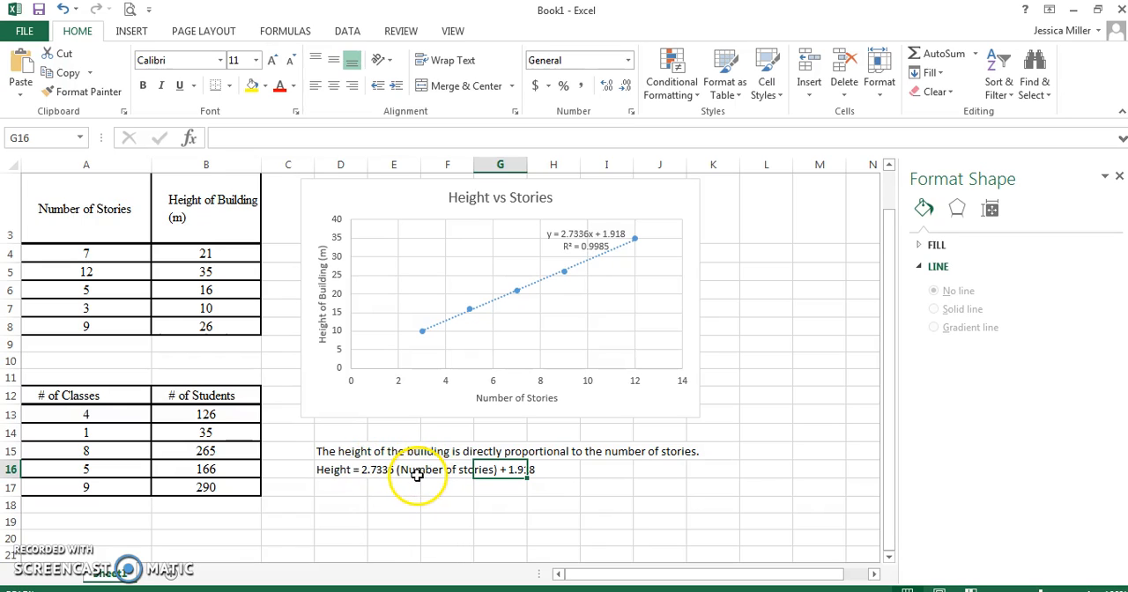
Calculate the height for two stories in cell D17 with =2.7336*(2)+1.918, accepting the formula correction.
{"action": "left_click", "coordinate": [345, 491]}
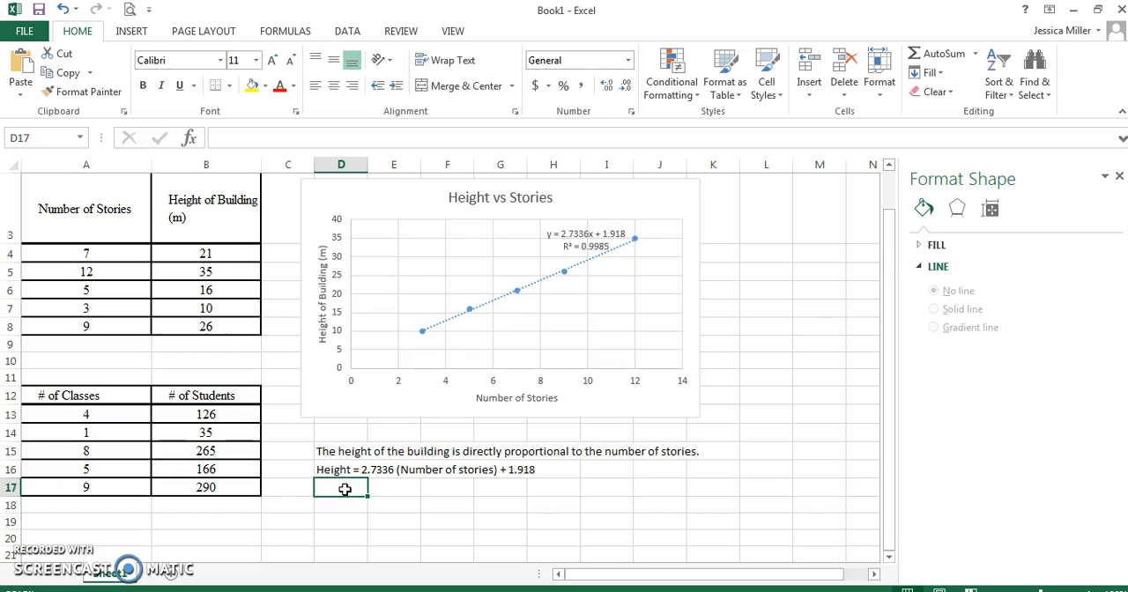
{"action": "type", "text": "="}
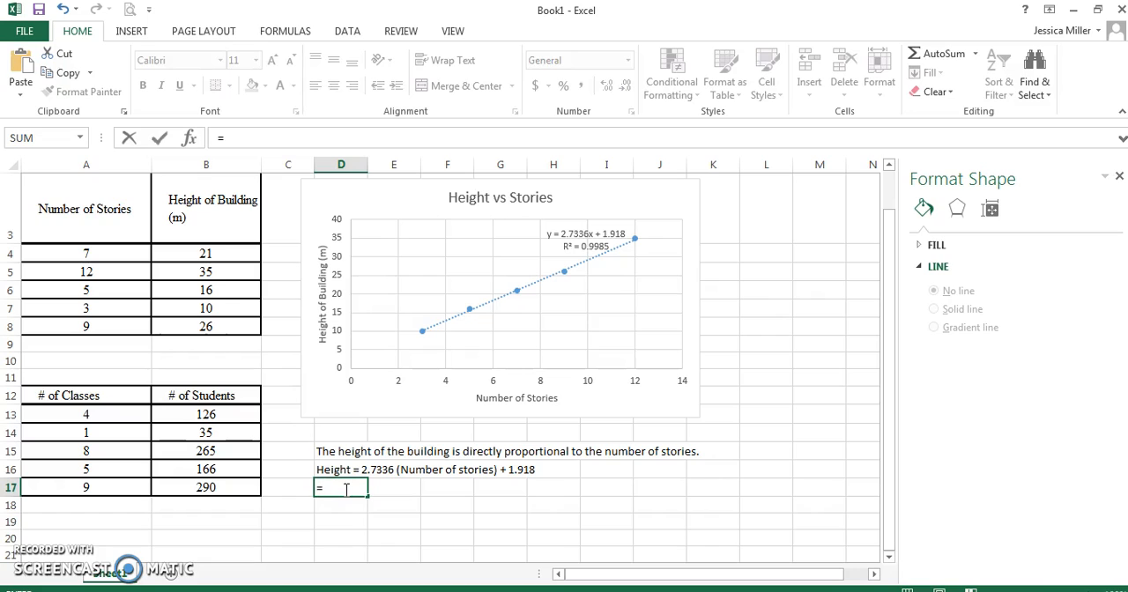
{"action": "type", "text": "2.7336(2)+1.918"}
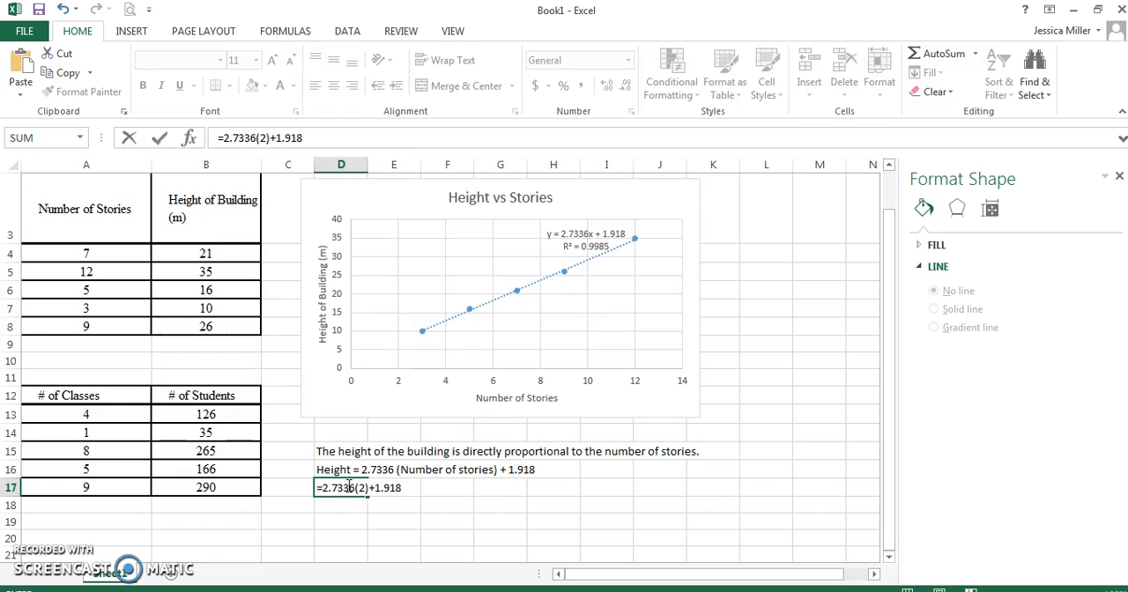
{"action": "key", "text": "Return"}
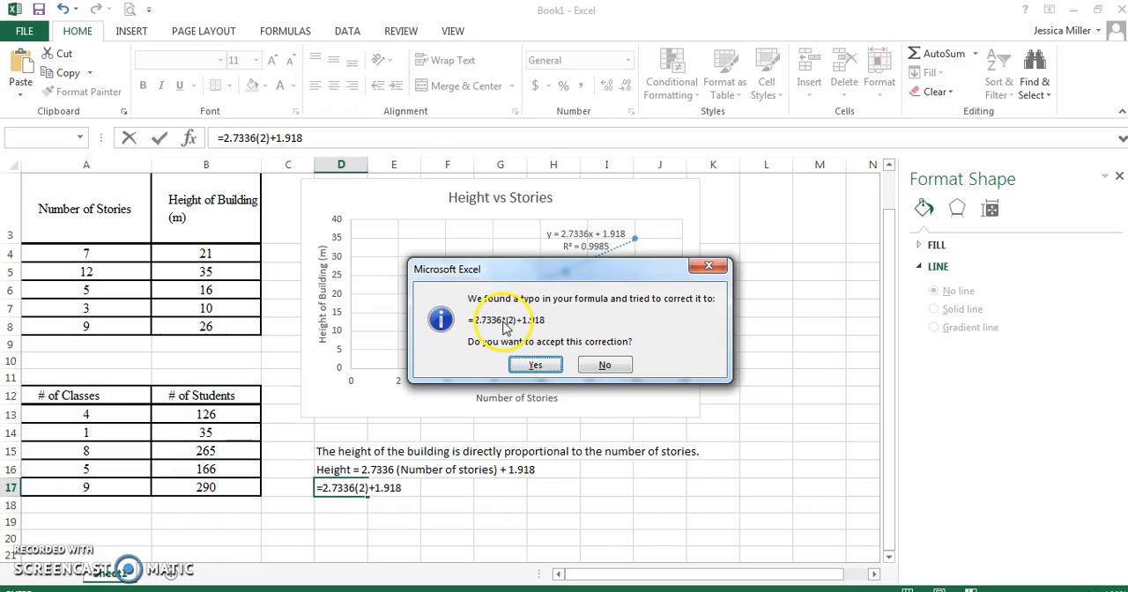
{"action": "left_click", "coordinate": [547, 364]}
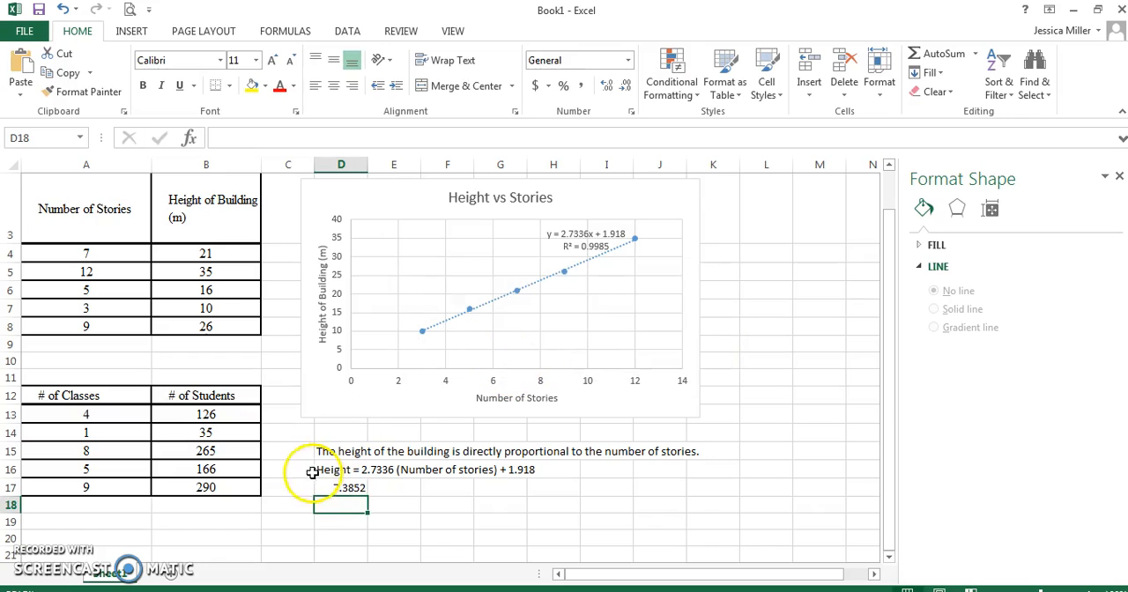
Clear the trial height calculation from cell D17.
{"action": "left_click", "coordinate": [346, 489]}
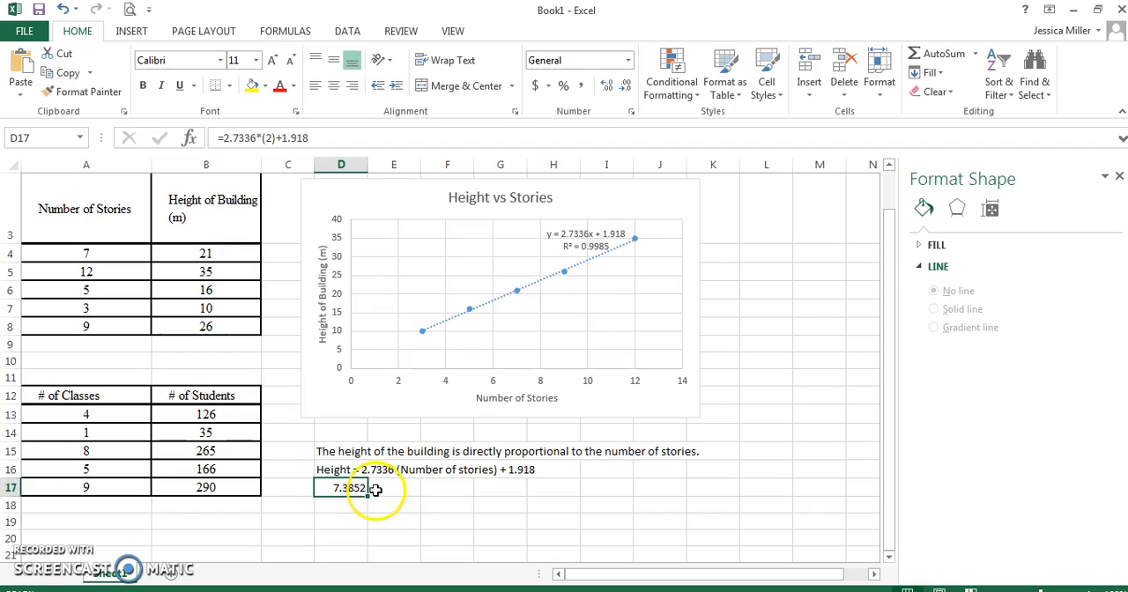
{"action": "key", "text": "BackSpace"}
{"action": "left_click", "coordinate": [355, 499]}
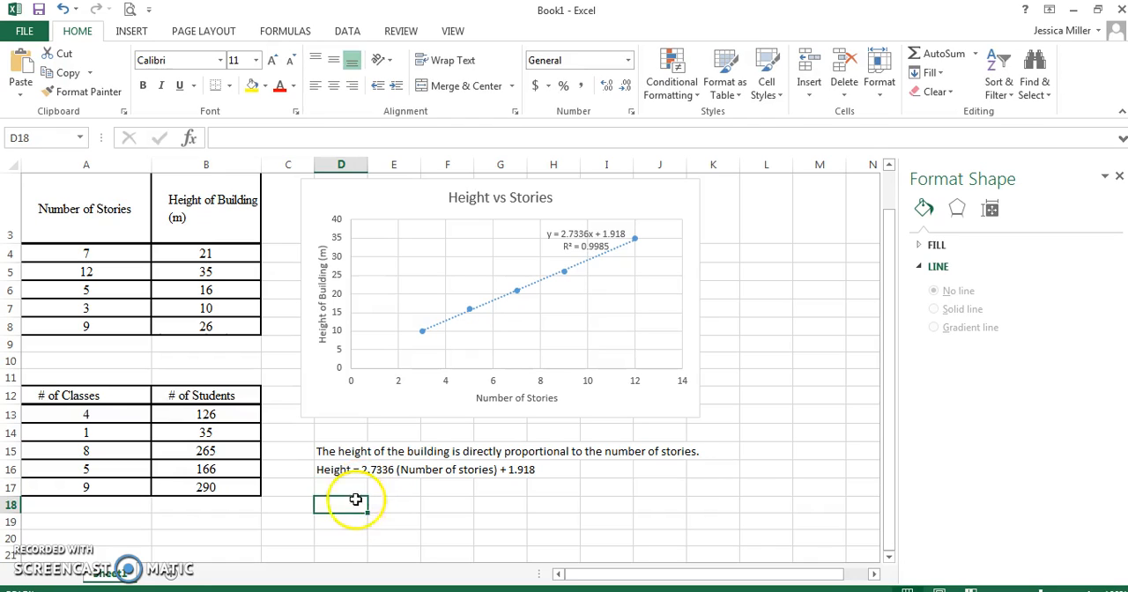
Insert a new row at row 11, above the table of classes and students.
{"action": "left_click_drag", "start_coordinate": [887, 314], "coordinate": [895, 366]}
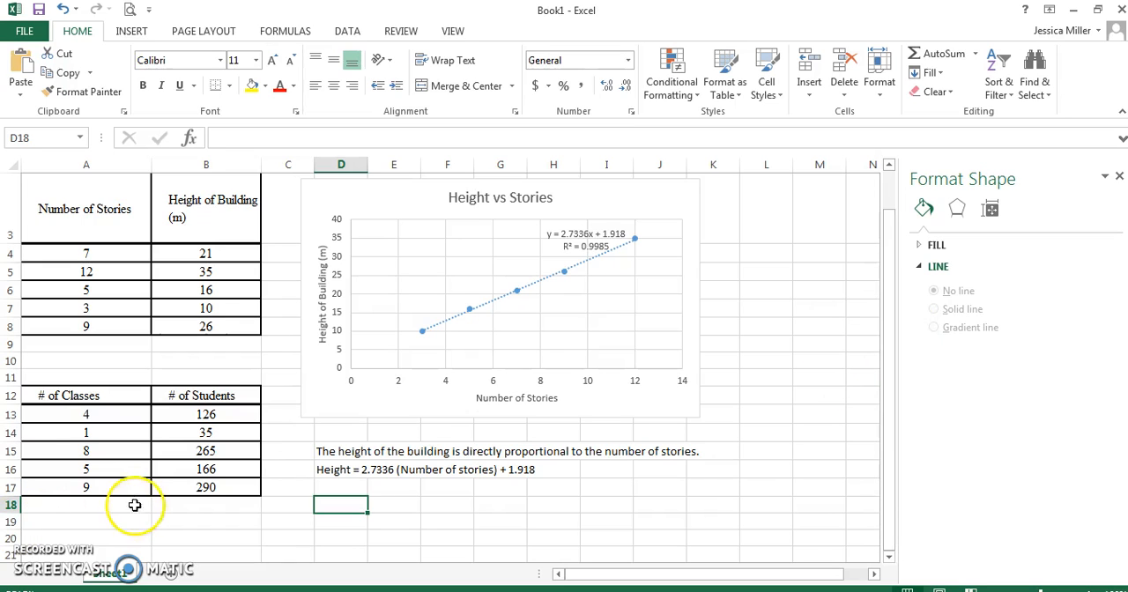
{"action": "left_click", "coordinate": [60, 380]}
{"action": "key", "text": "Down"}
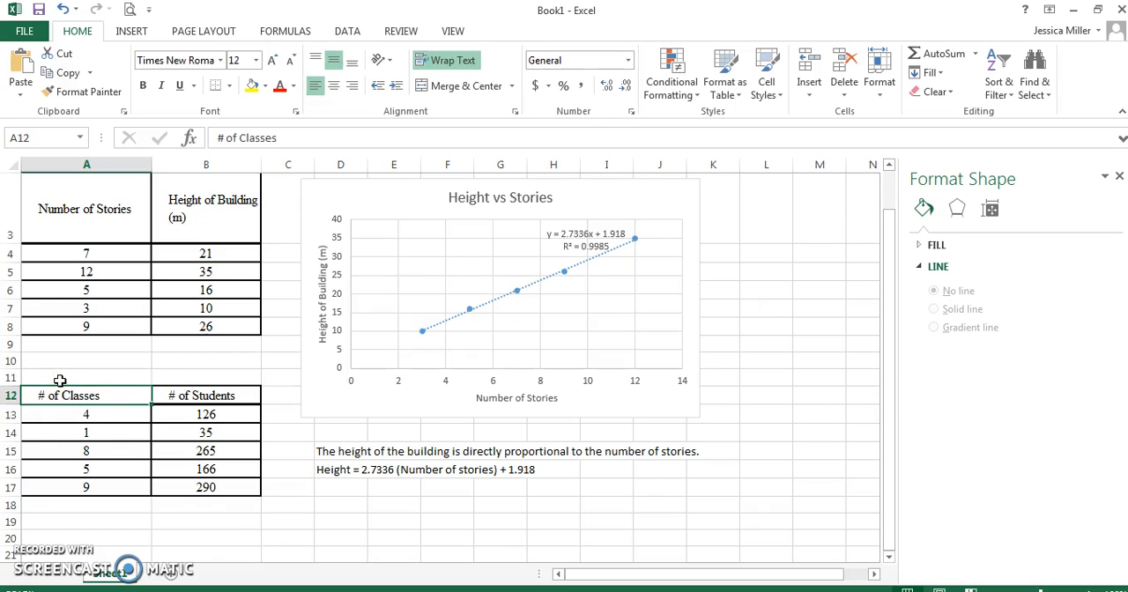
{"action": "left_click", "coordinate": [13, 378]}
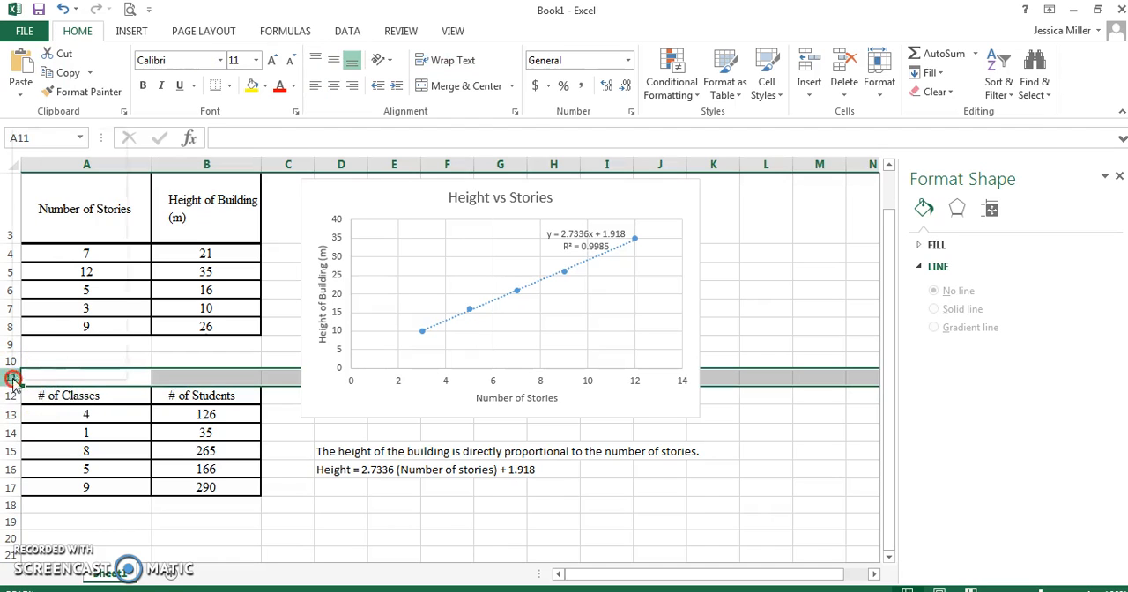
{"action": "right_click", "coordinate": [12, 379]}
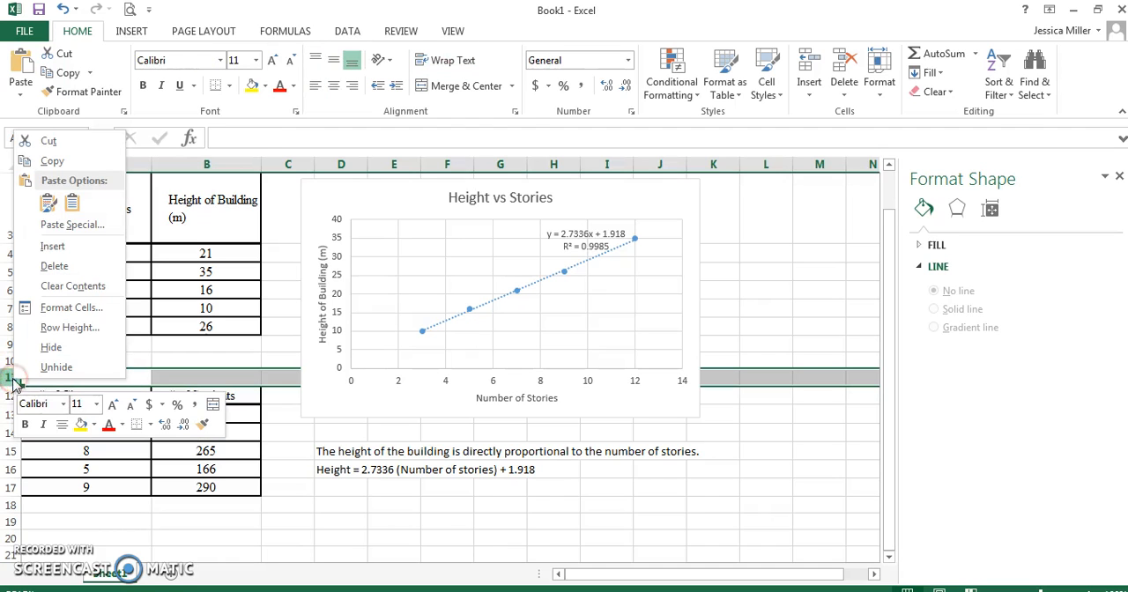
{"action": "left_click", "coordinate": [82, 250]}
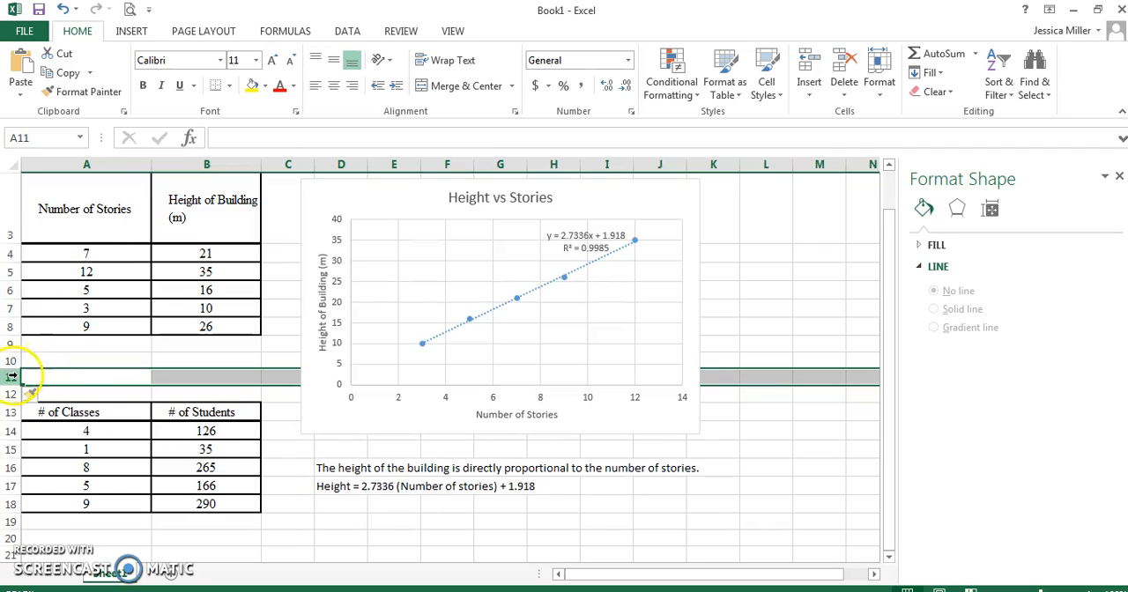
Create a markers-only scatter chart from A14:B18 and place it below the height equation text, starting around row 19.
{"action": "left_click_drag", "start_coordinate": [92, 426], "coordinate": [186, 502]}
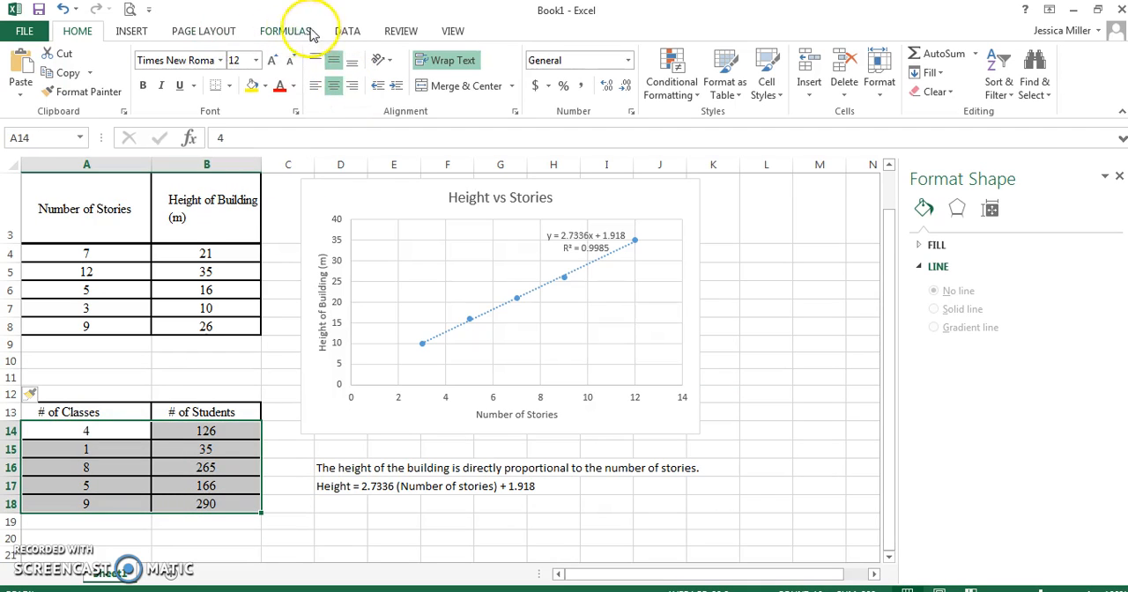
{"action": "left_click", "coordinate": [133, 30]}
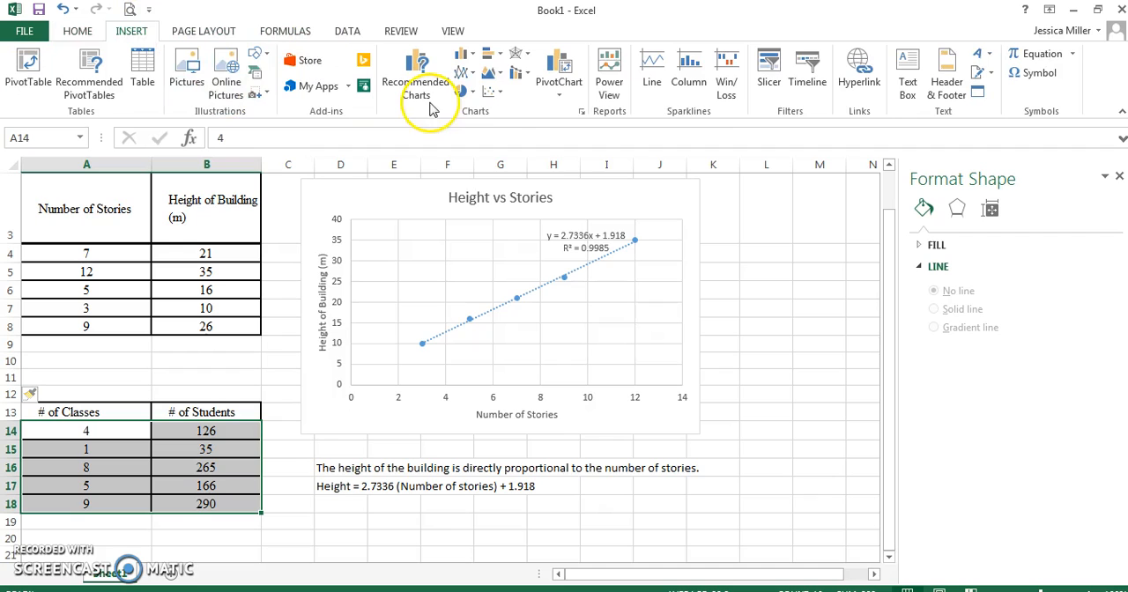
{"action": "left_click", "coordinate": [489, 93]}
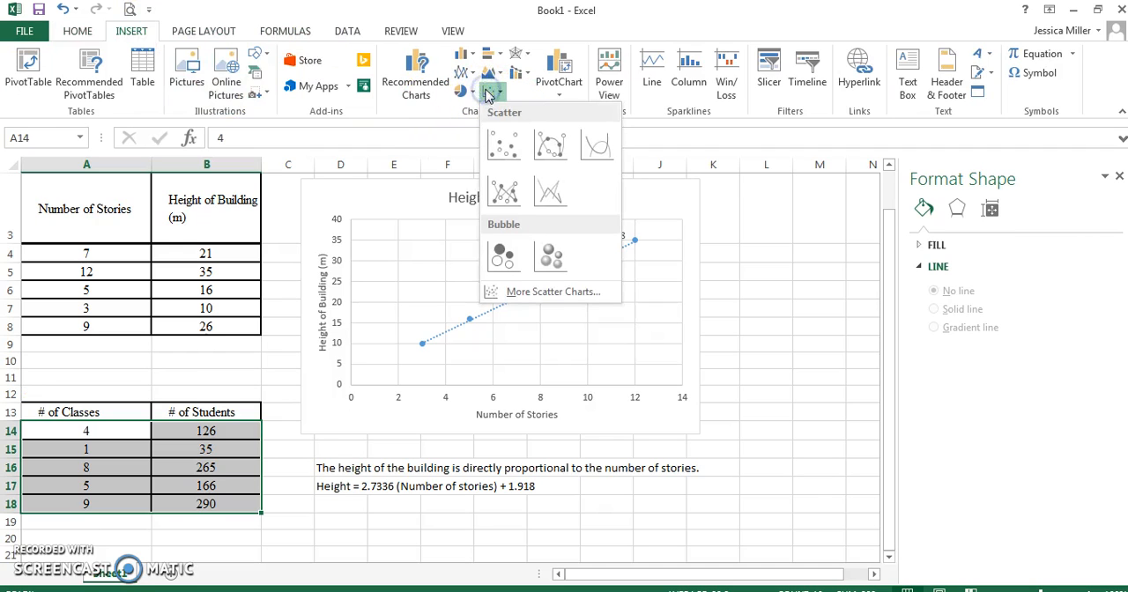
{"action": "left_click", "coordinate": [503, 144]}
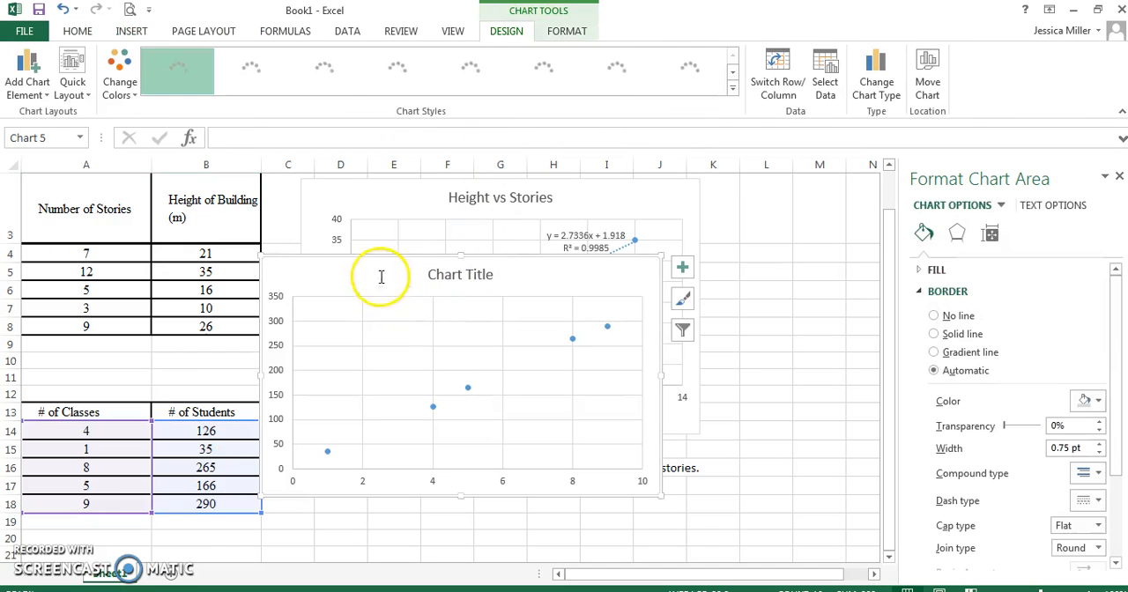
{"action": "left_click_drag", "start_coordinate": [373, 267], "coordinate": [407, 524]}
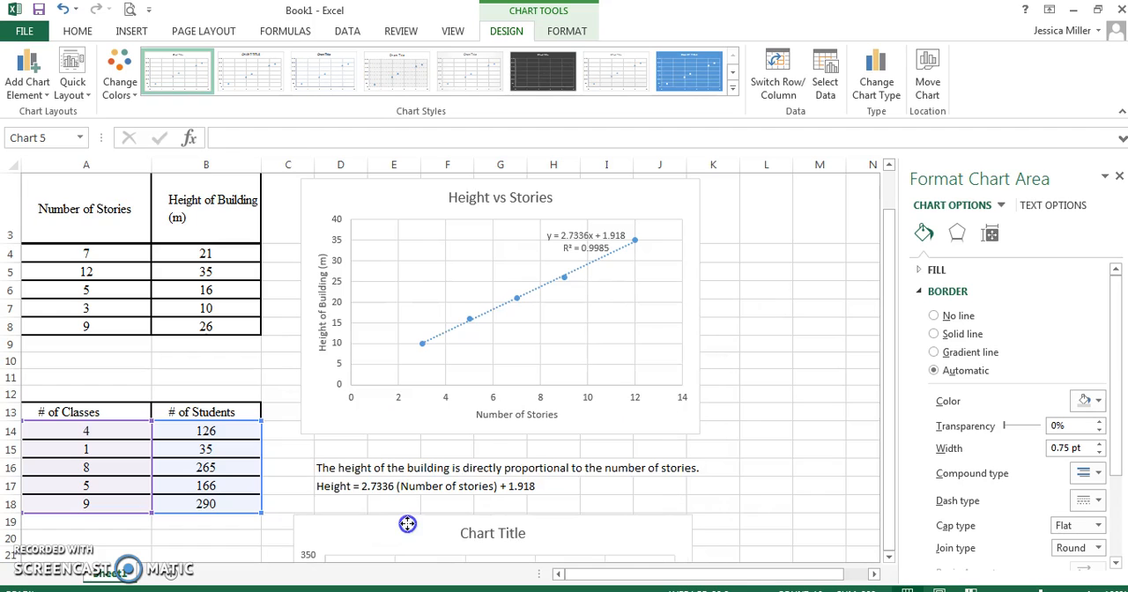
Set the title of the classes and students scatter chart to "School Trends".
{"action": "left_click_drag", "start_coordinate": [890, 374], "coordinate": [836, 472]}
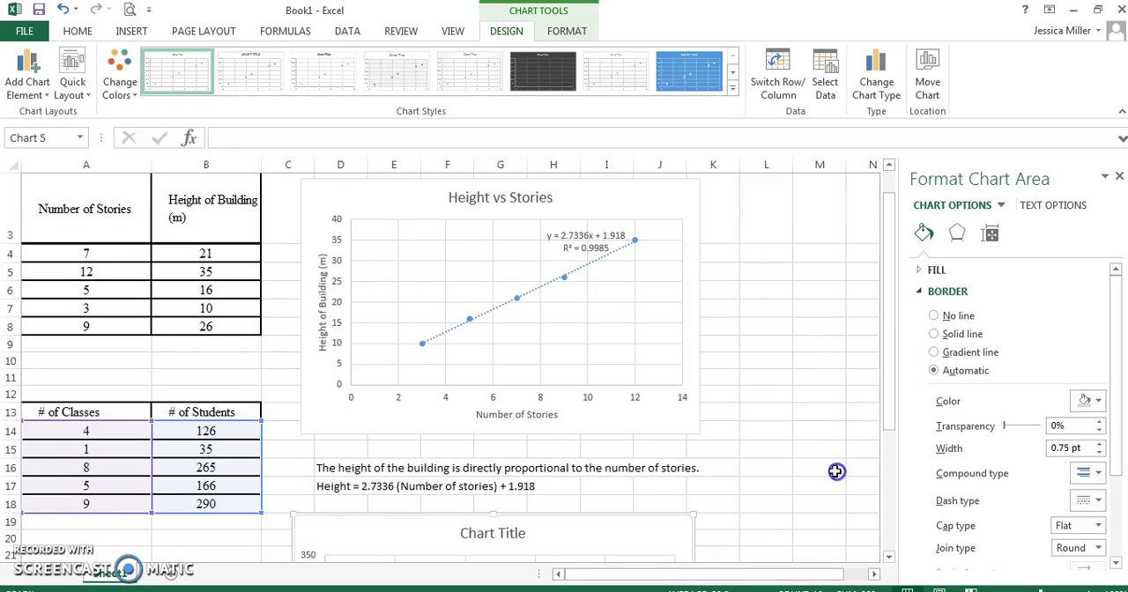
{"action": "left_click", "coordinate": [779, 526]}
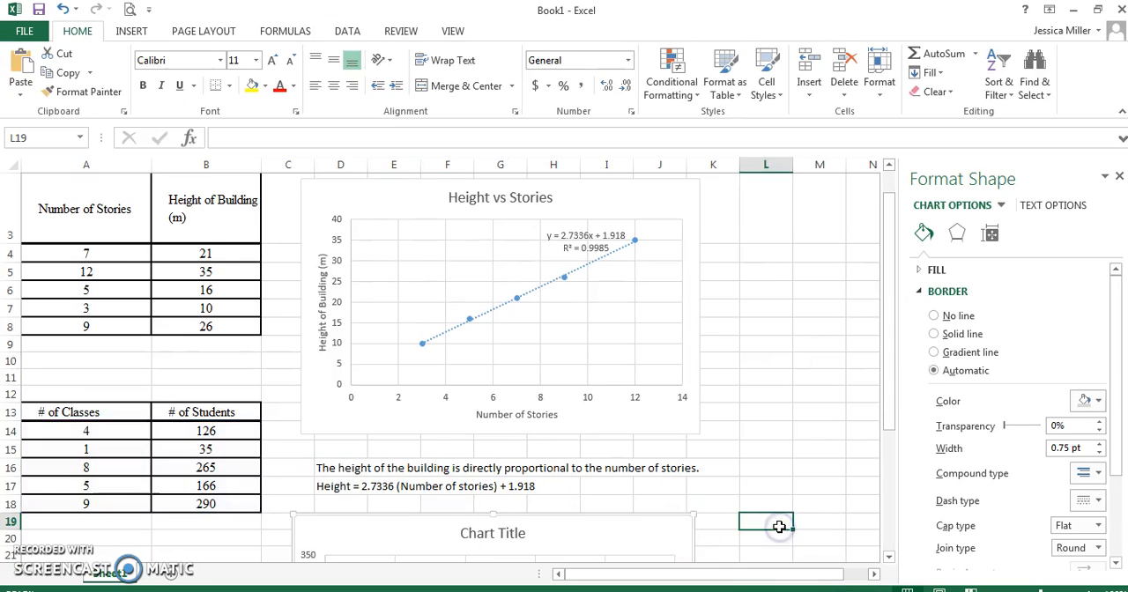
{"action": "key", "text": "Down"}
{"action": "key", "text": "Down"}
{"action": "key", "text": "Down"}
{"action": "key", "text": "Down"}
{"action": "key", "text": "Down"}
{"action": "key", "text": "Down"}
{"action": "key", "text": "Down"}
{"action": "key", "text": "Down"}
{"action": "key", "text": "Down"}
{"action": "key", "text": "Down"}
{"action": "key", "text": "Down"}
{"action": "key", "text": "Down"}
{"action": "key", "text": "Down"}
{"action": "key", "text": "Down"}
{"action": "key", "text": "Down"}
{"action": "key", "text": "Down"}
{"action": "key", "text": "Down"}
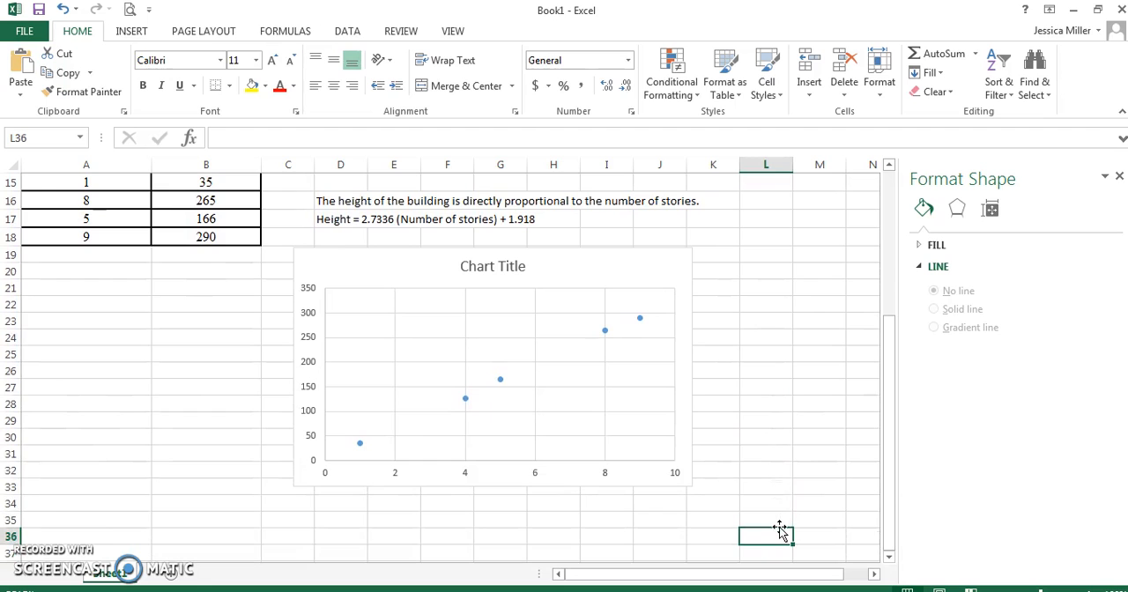
{"action": "left_click", "coordinate": [608, 261]}
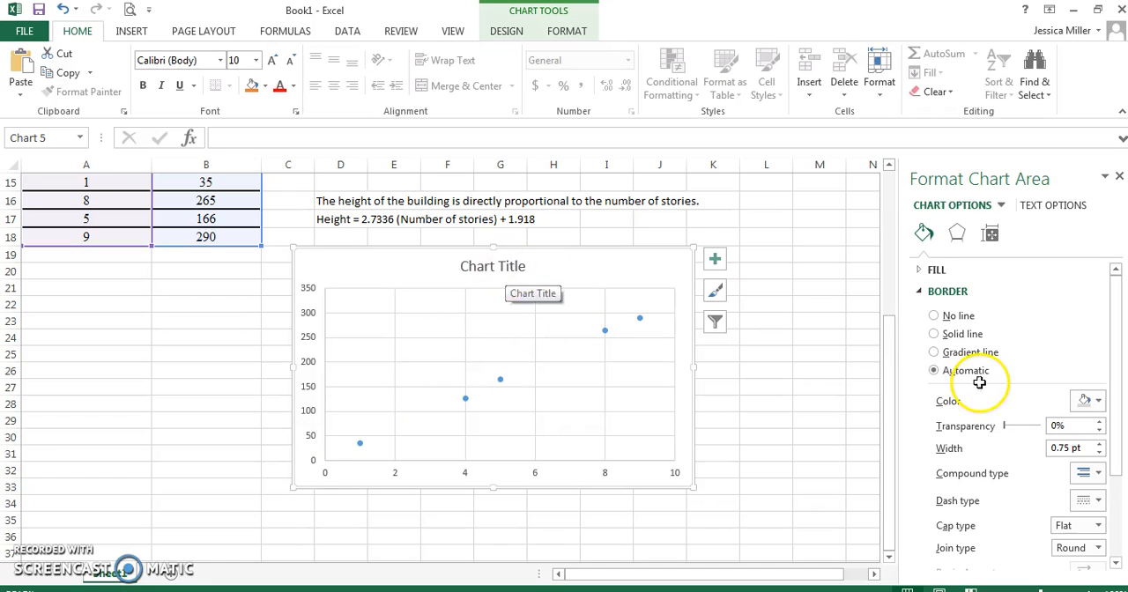
{"action": "left_click", "coordinate": [887, 357]}
{"action": "mouse_move", "coordinate": [888, 357]}
{"action": "left_mouse_down"}
{"action": "mouse_move", "coordinate": [894, 287]}
{"action": "mouse_move", "coordinate": [897, 355]}
{"action": "left_mouse_up"}
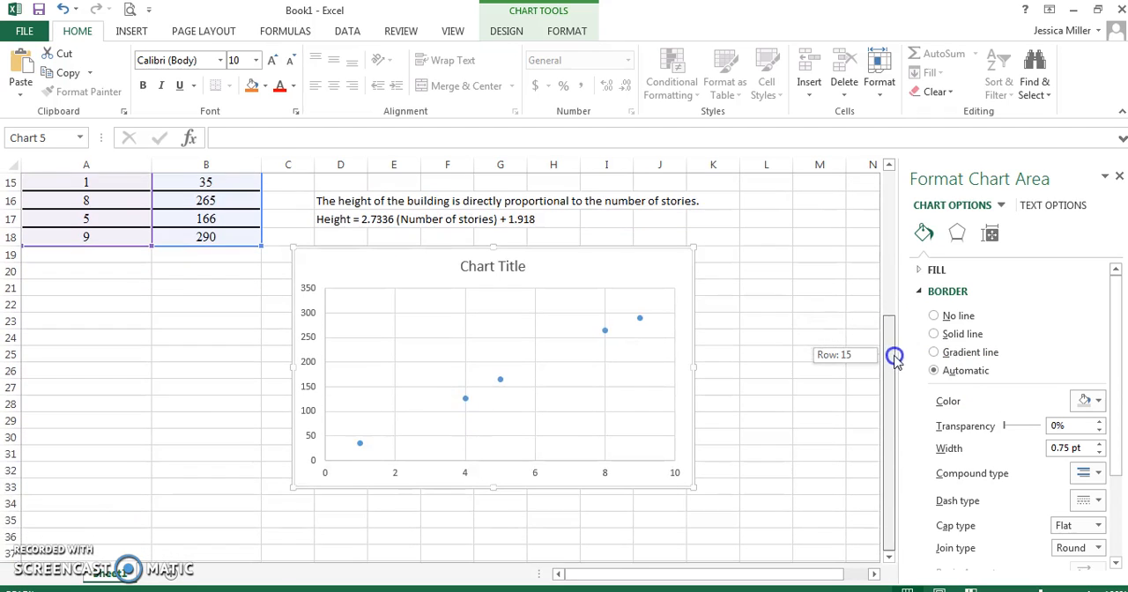
{"action": "left_click", "coordinate": [512, 266]}
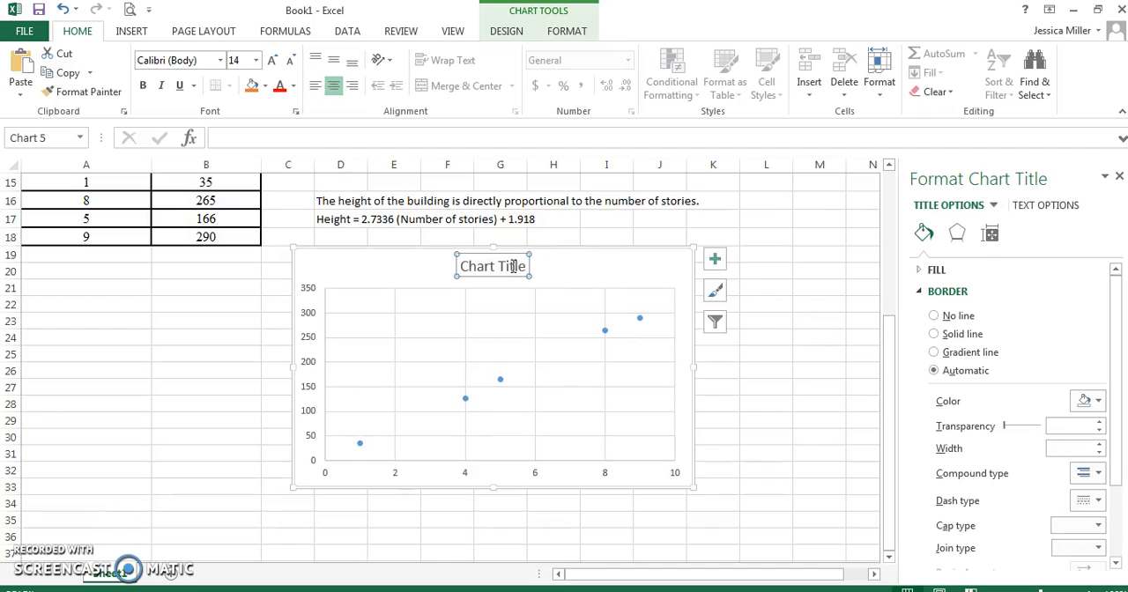
{"action": "type", "text": "School Trends"}
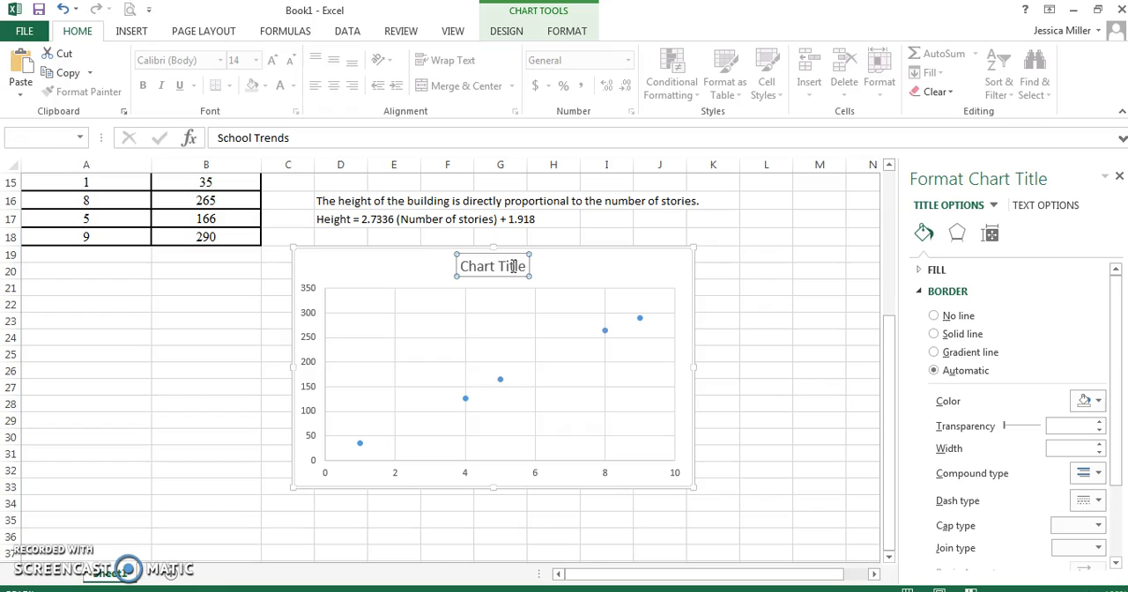
{"action": "key", "text": "Return"}
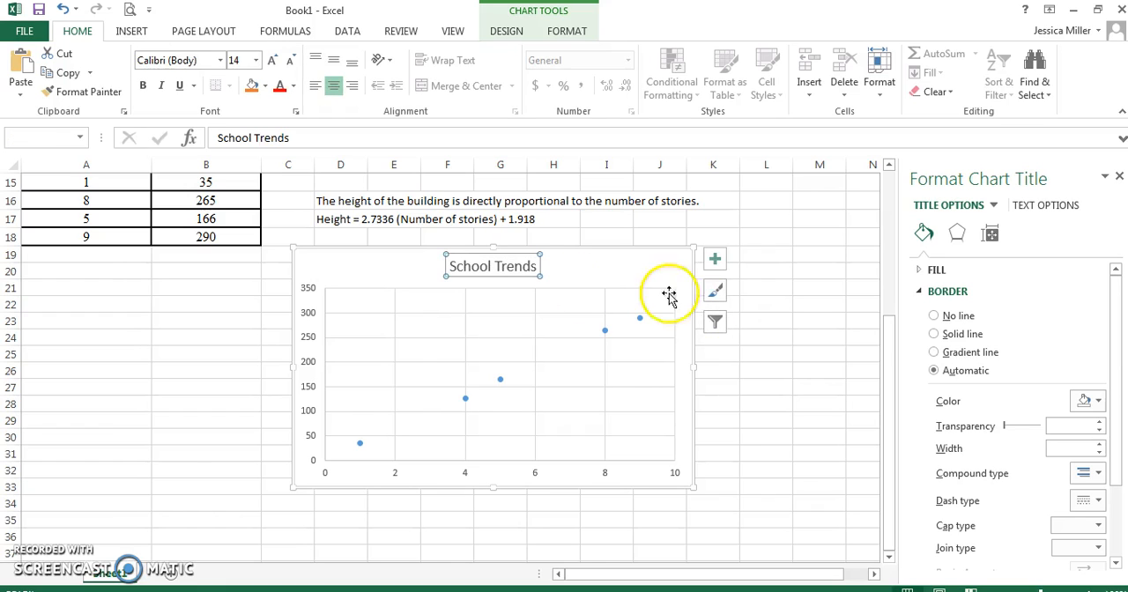
Add axis titles and a trendline to the School Trends chart.
{"action": "left_click", "coordinate": [568, 32]}
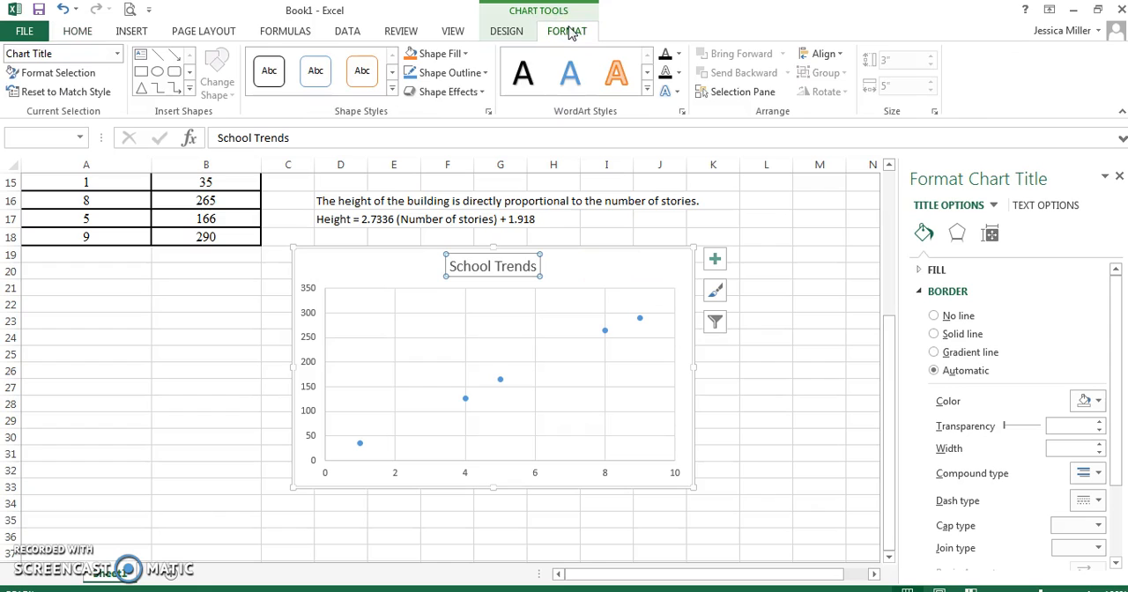
{"action": "left_click", "coordinate": [508, 31]}
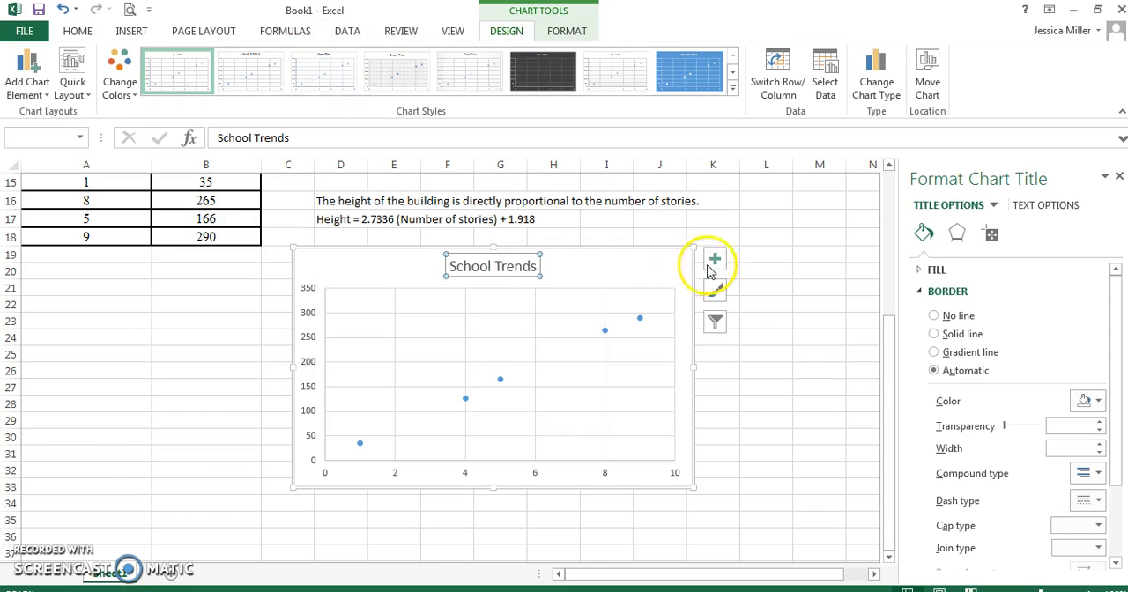
{"action": "left_click", "coordinate": [714, 262]}
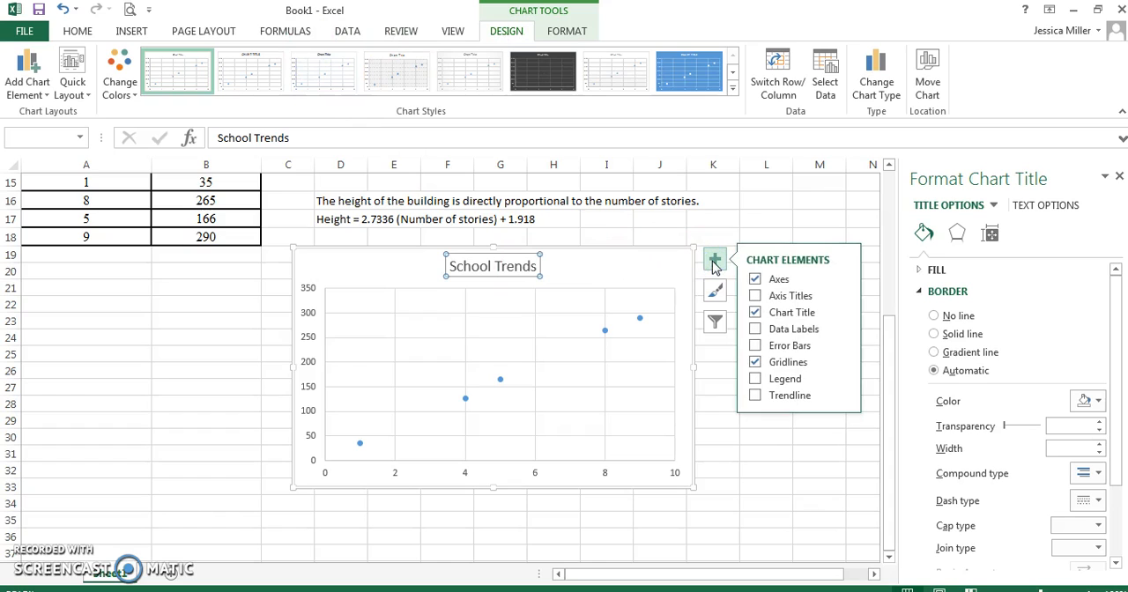
{"action": "left_click", "coordinate": [755, 298]}
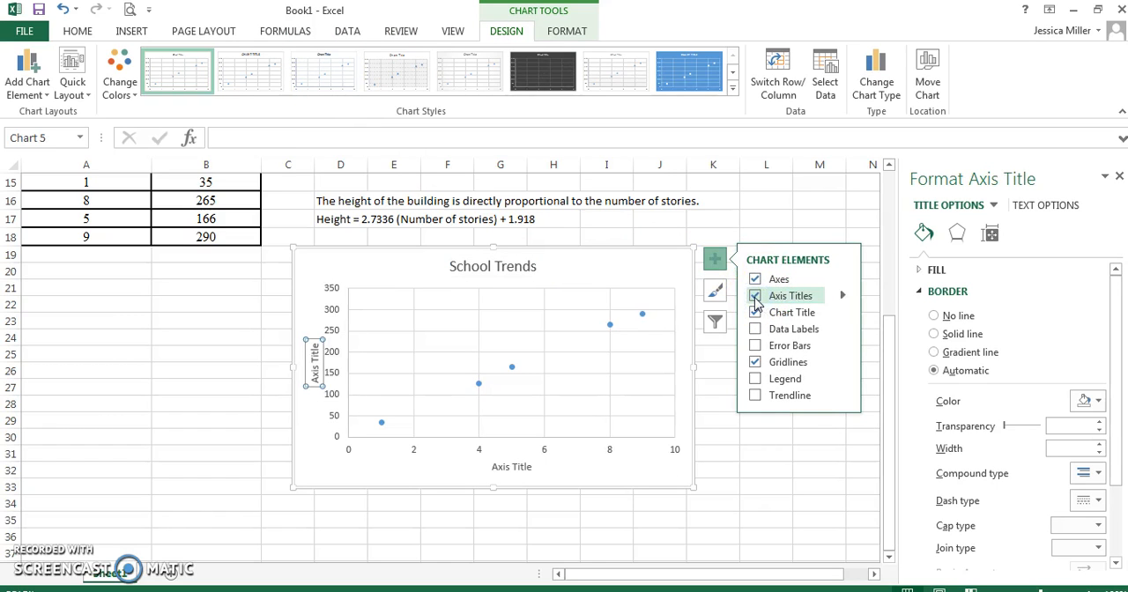
{"action": "left_click", "coordinate": [755, 396]}
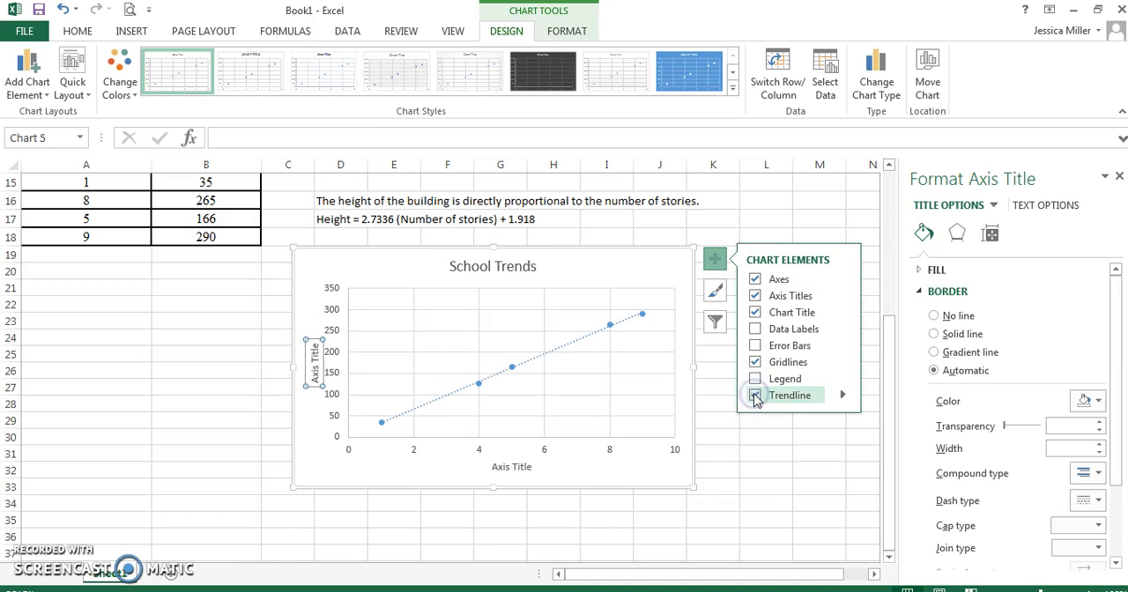
{"action": "left_click", "coordinate": [264, 521]}
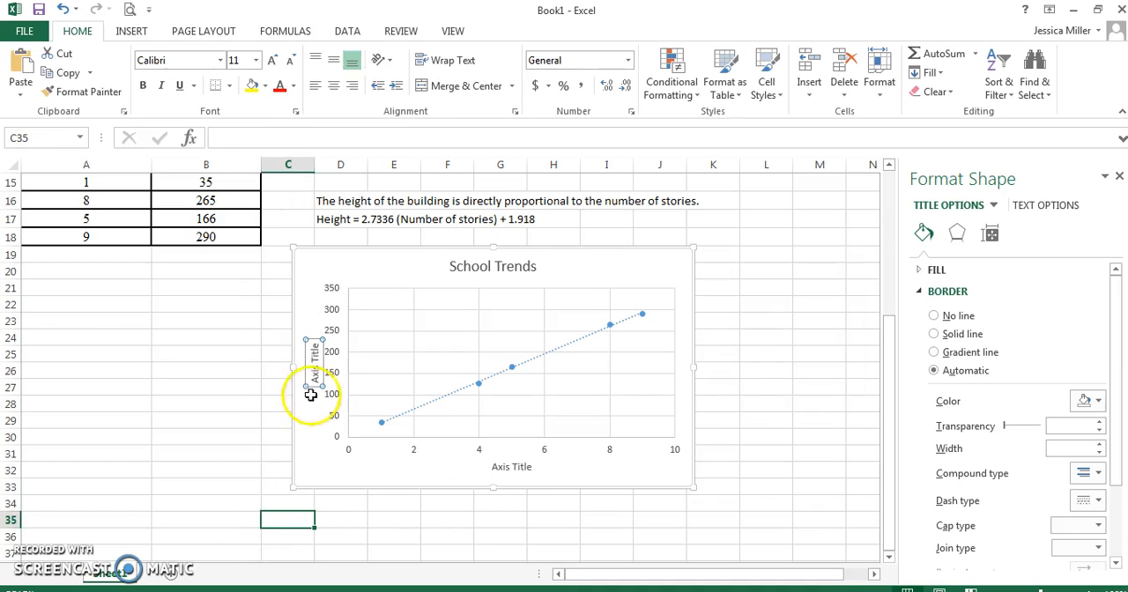
Set the vertical axis title of the School Trends chart to "# Students".
{"action": "left_click", "coordinate": [319, 369]}
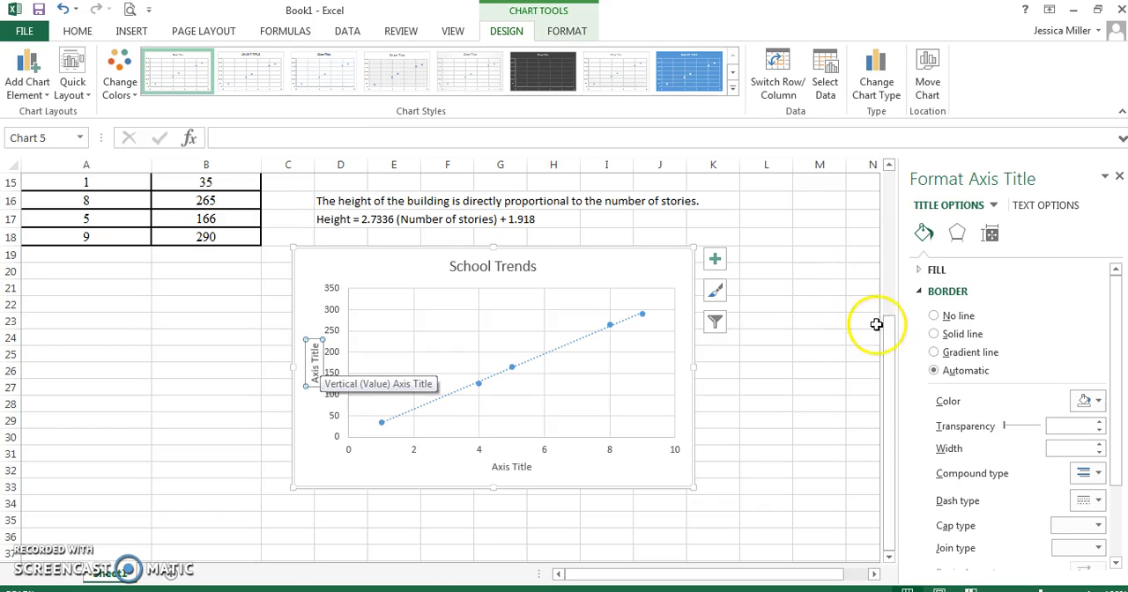
{"action": "mouse_move", "coordinate": [889, 367]}
{"action": "left_mouse_down"}
{"action": "mouse_move", "coordinate": [890, 240]}
{"action": "mouse_move", "coordinate": [886, 368]}
{"action": "left_mouse_up"}
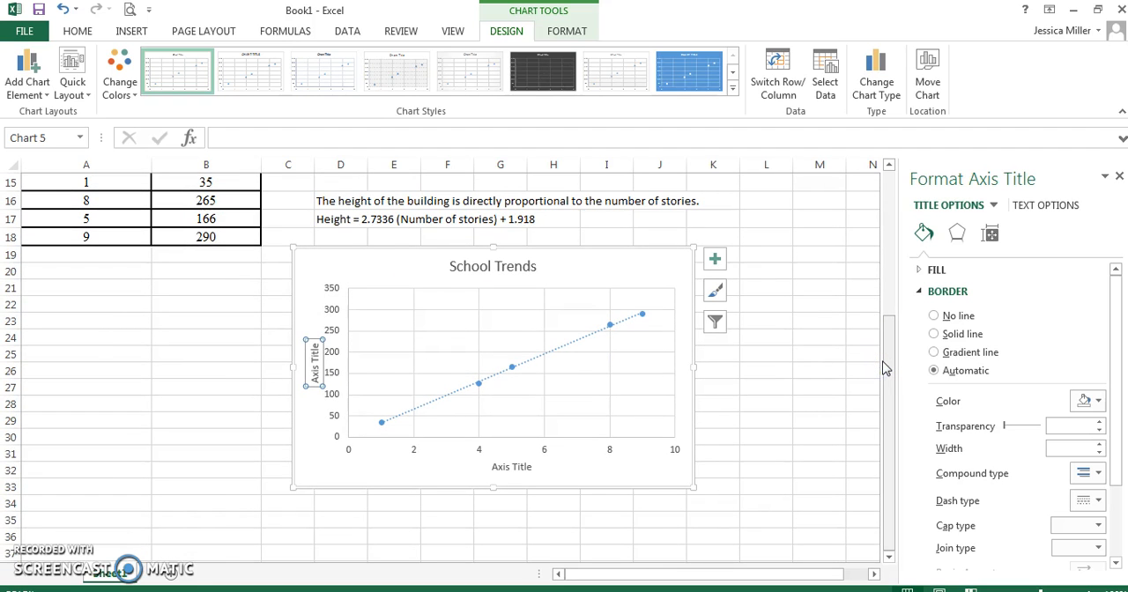
{"action": "type", "text": "="}
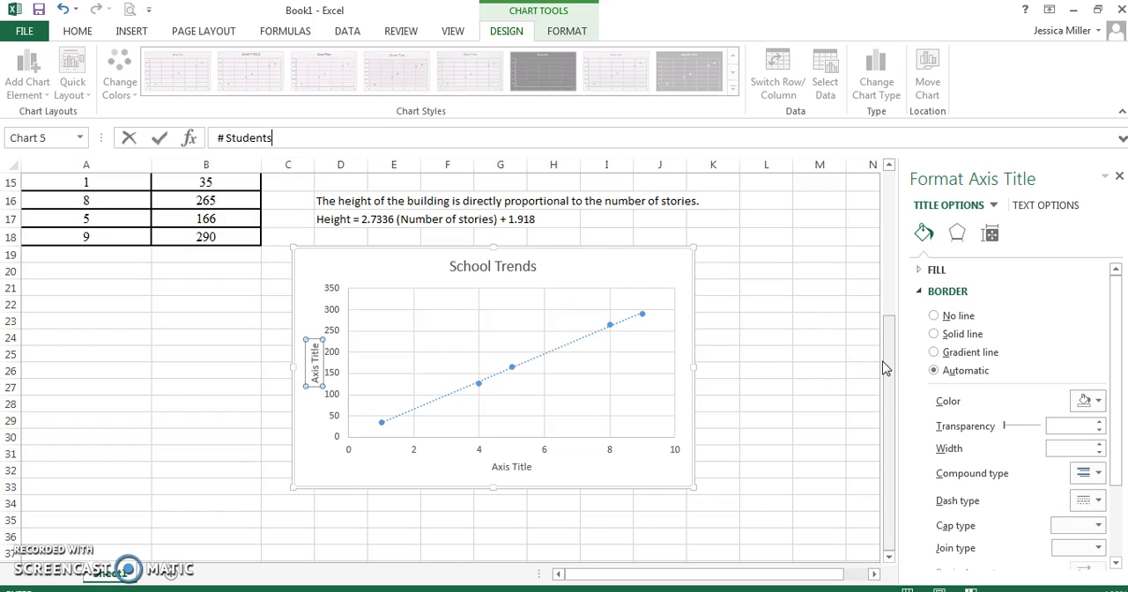
{"action": "key", "text": "Return"}
Set the horizontal axis title of the School Trends chart to "#classes".
{"action": "left_click", "coordinate": [521, 470]}
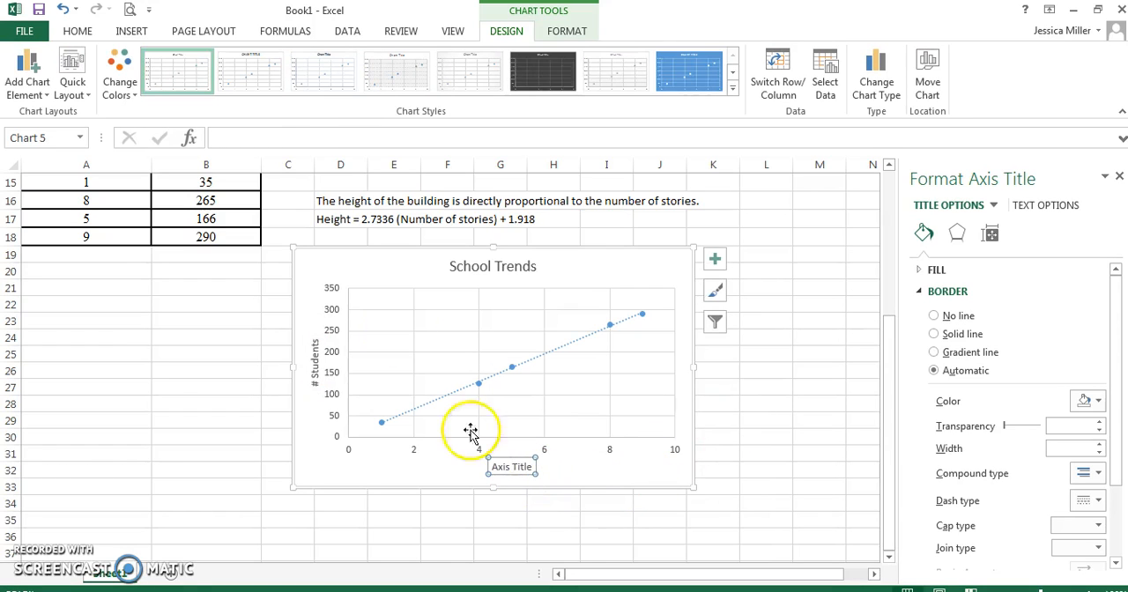
{"action": "left_click", "coordinate": [287, 137]}
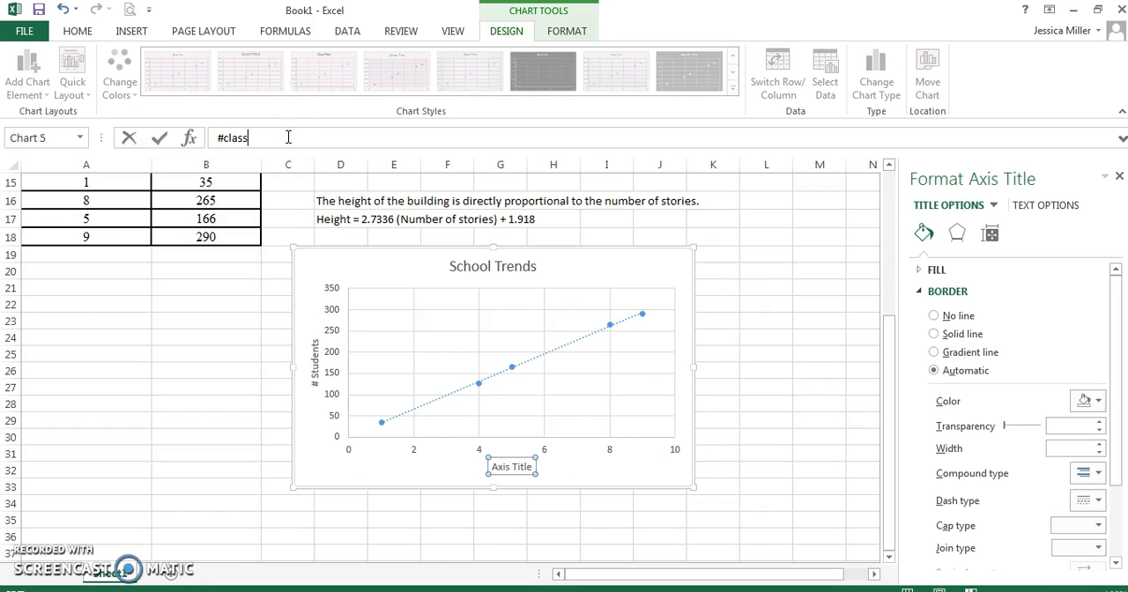
{"action": "type", "text": "es"}
{"action": "key", "text": "Return"}
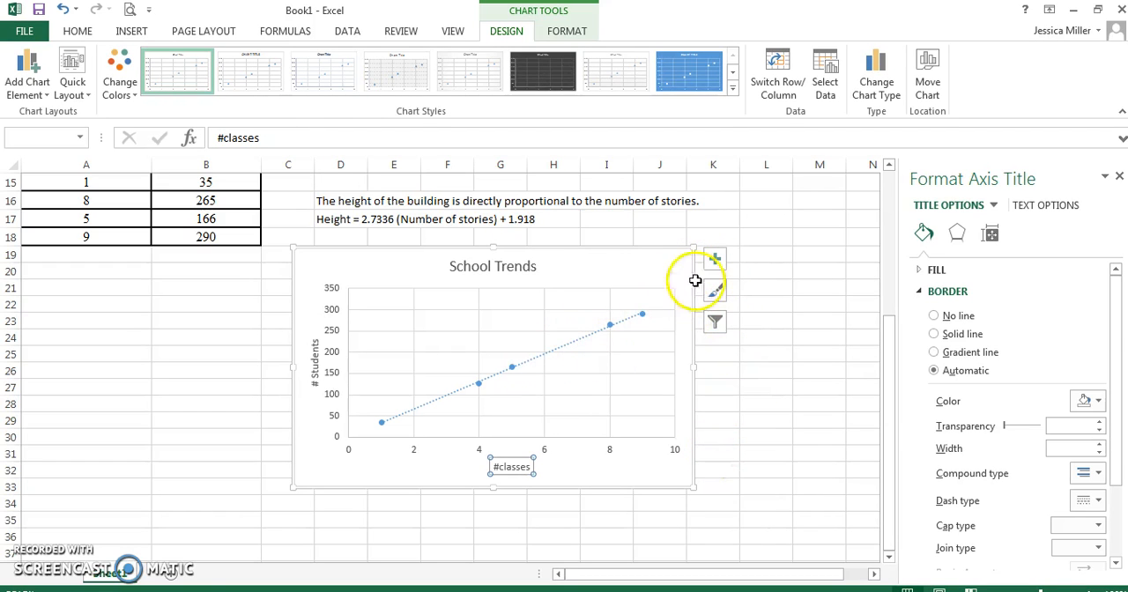
Display the linear trendline's equation and R-squared value on the School Trends chart.
{"action": "left_click", "coordinate": [675, 262]}
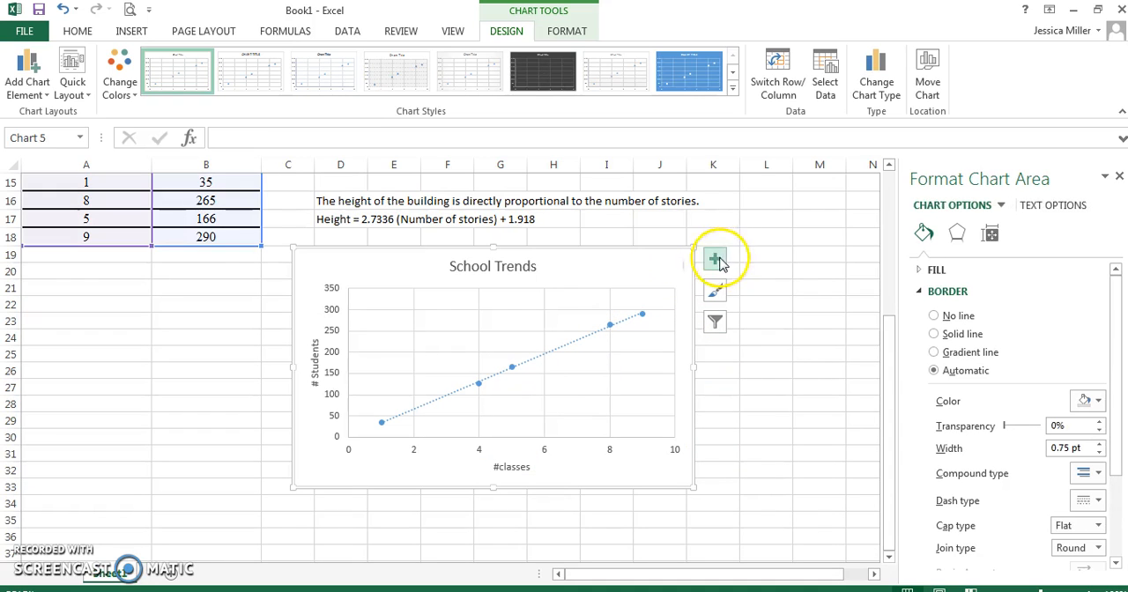
{"action": "left_click", "coordinate": [715, 259]}
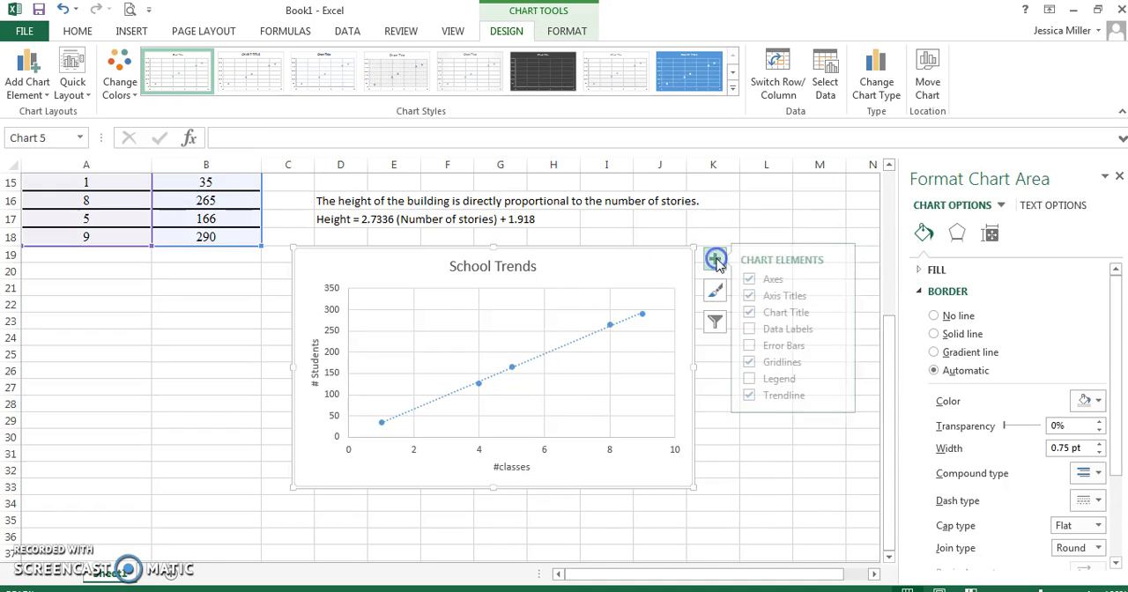
{"action": "left_click", "coordinate": [842, 398]}
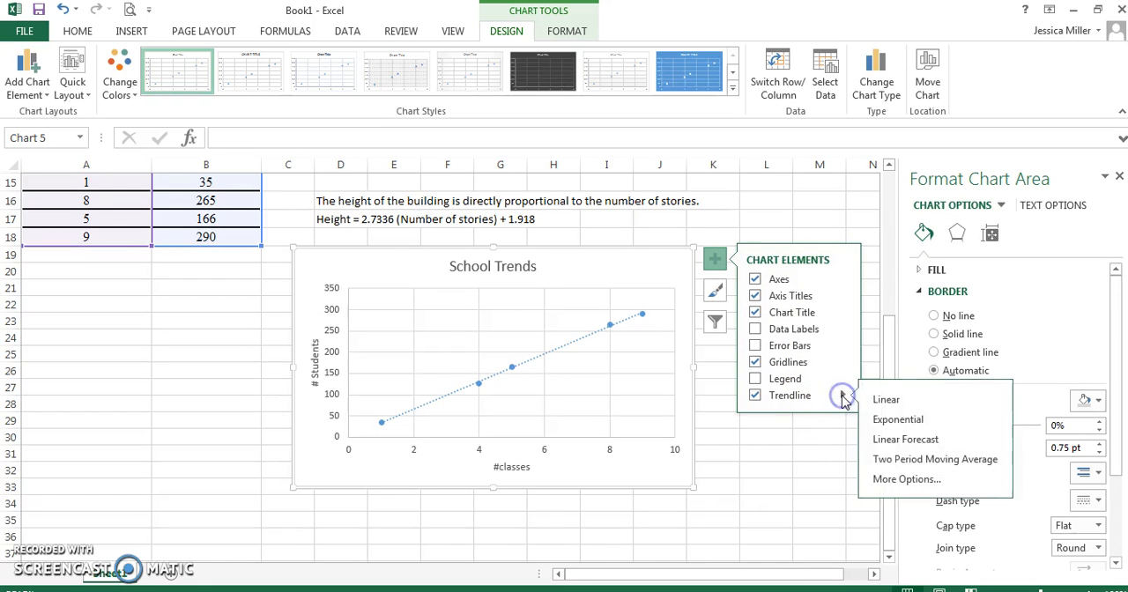
{"action": "left_click", "coordinate": [897, 484]}
{"action": "left_click", "coordinate": [990, 235]}
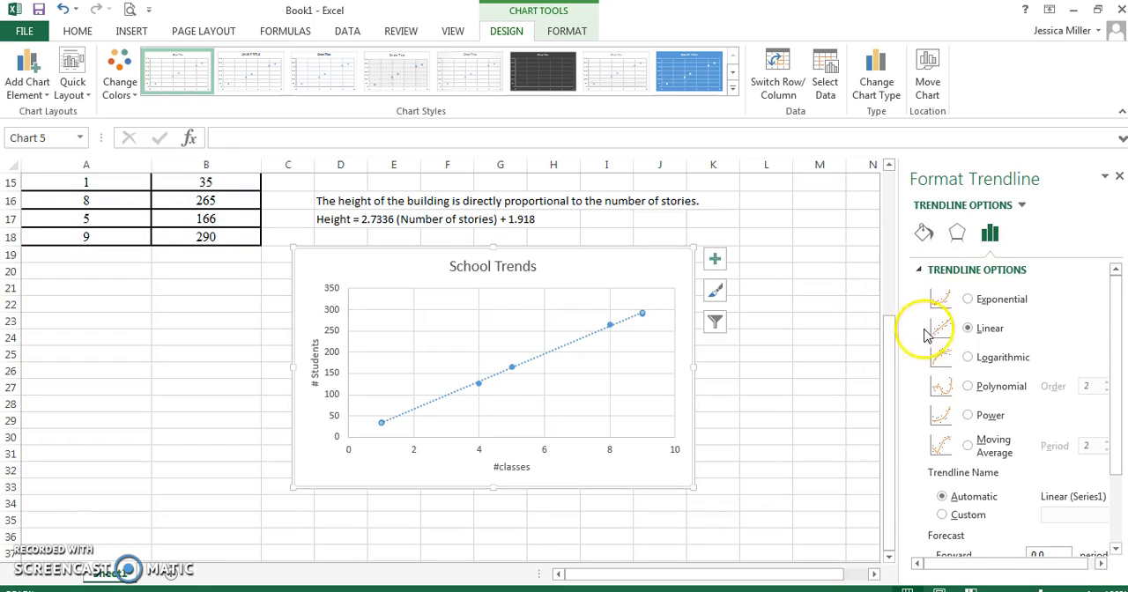
{"action": "left_click_drag", "start_coordinate": [1115, 319], "coordinate": [1111, 415]}
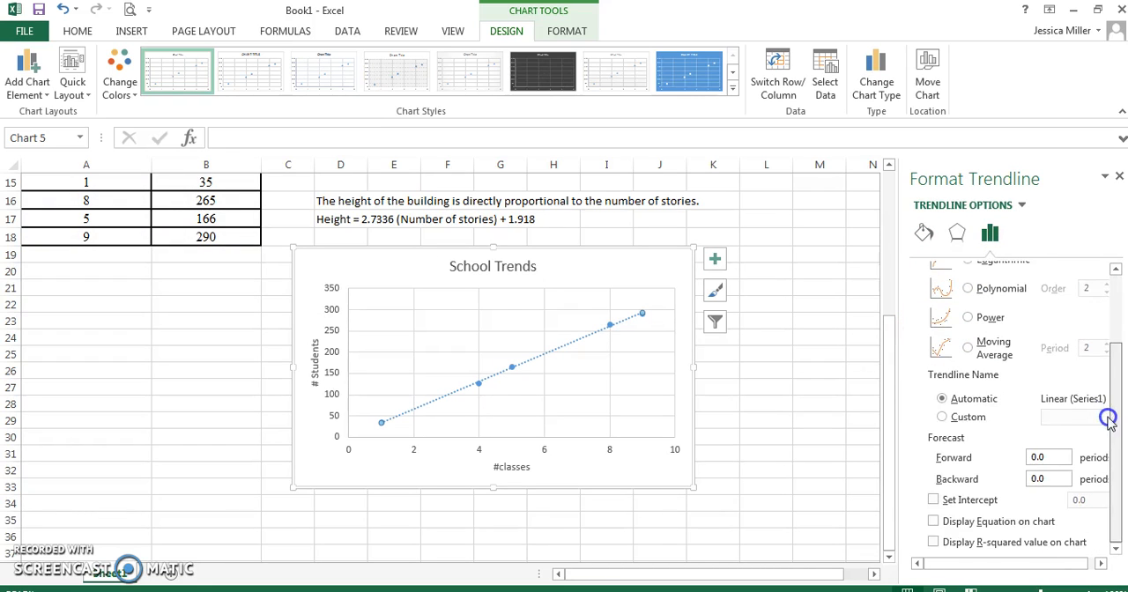
{"action": "left_click", "coordinate": [932, 522]}
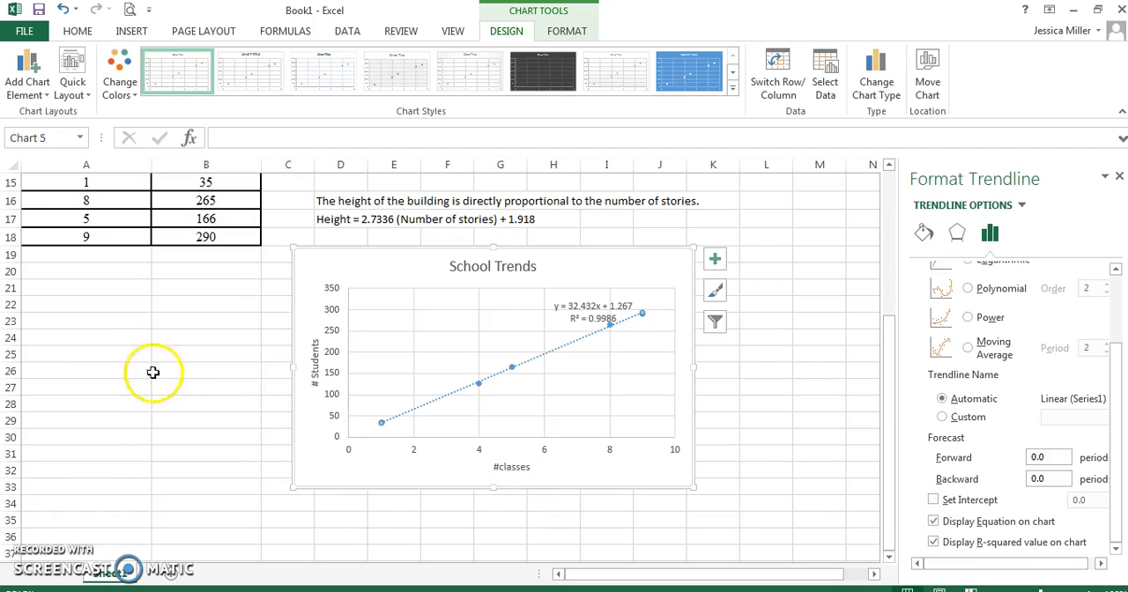
Enter "The number of students is directly proportioanl to the number of classes offered." in A21 and move the School Trends chart to around F22.
{"action": "left_click", "coordinate": [80, 290]}
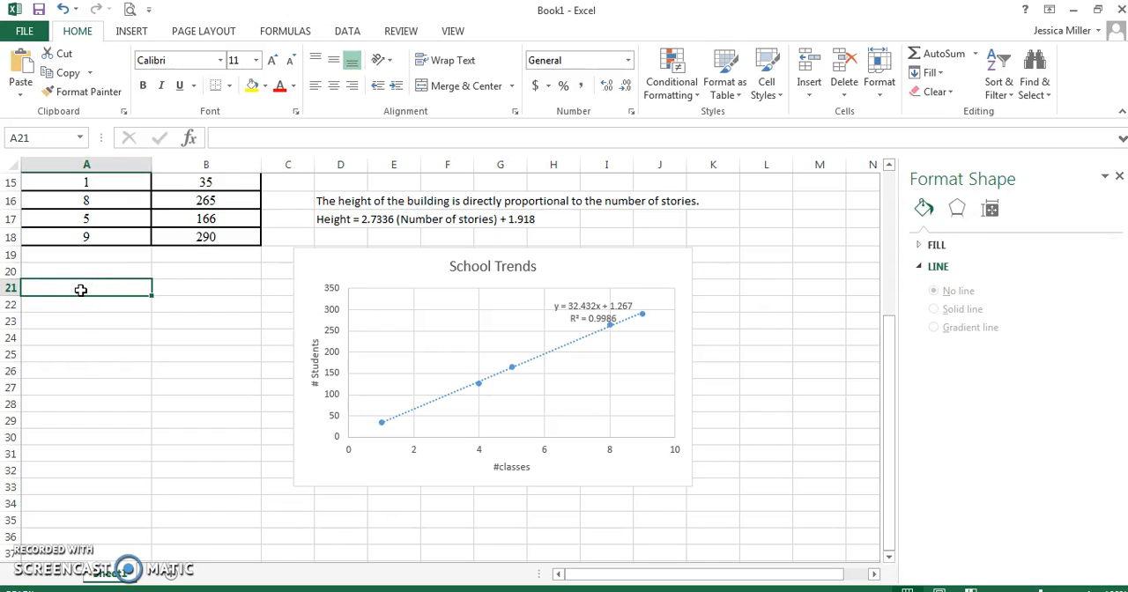
{"action": "type", "text": "The"}
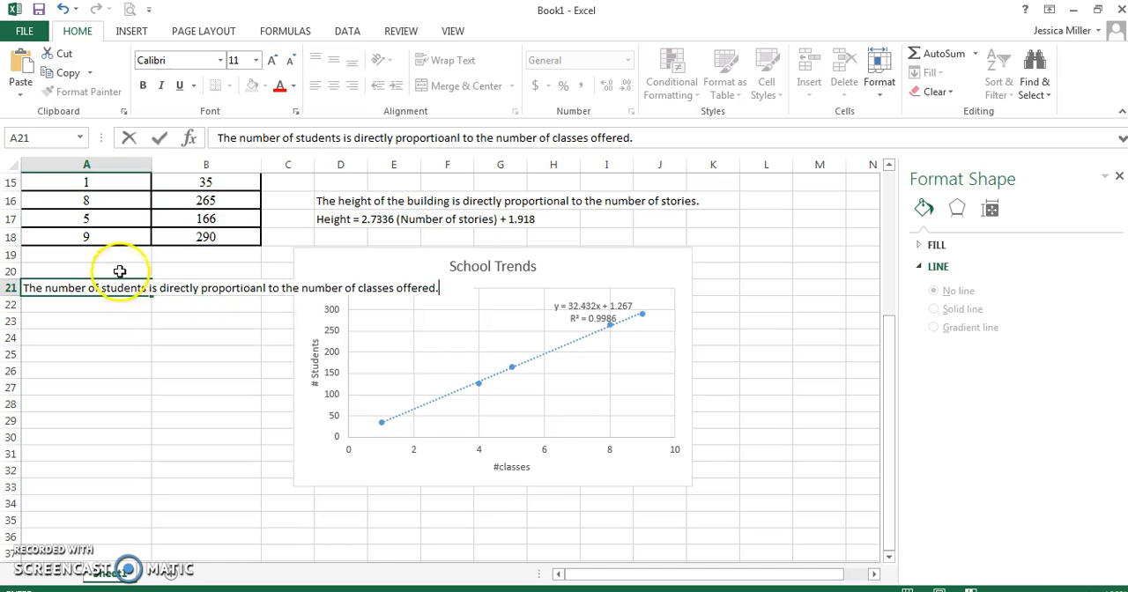
{"action": "left_click", "coordinate": [118, 270]}
{"action": "left_click_drag", "start_coordinate": [346, 265], "coordinate": [486, 316]}
Enter the trendline equation "#students = 32.432(#classes) + 1.267" as text in cell A24.
{"action": "left_click", "coordinate": [66, 335]}
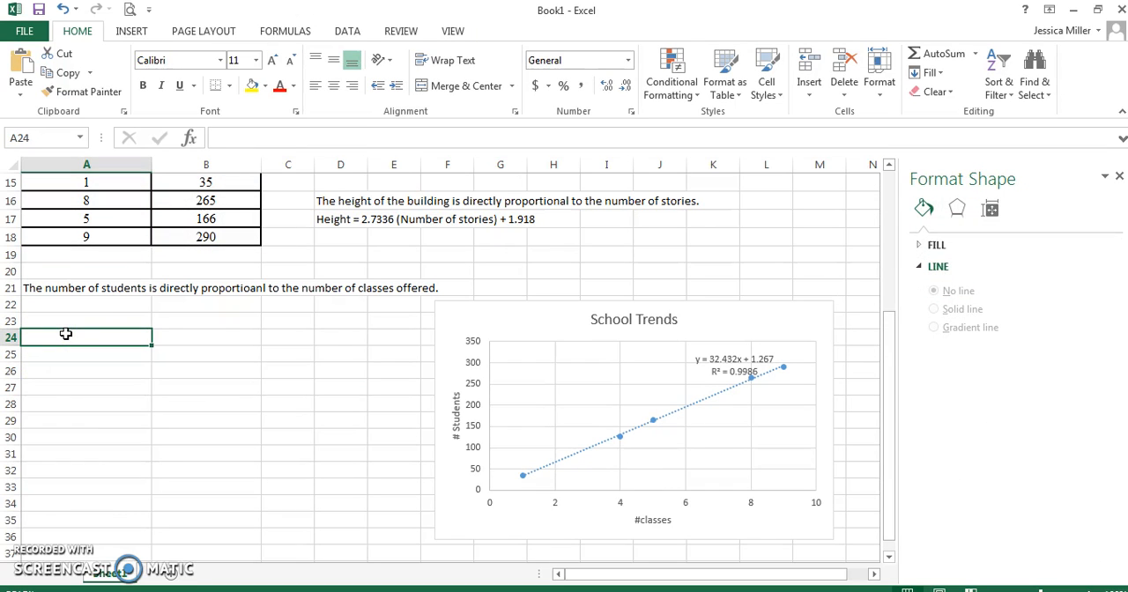
{"action": "type", "text": "#s"}
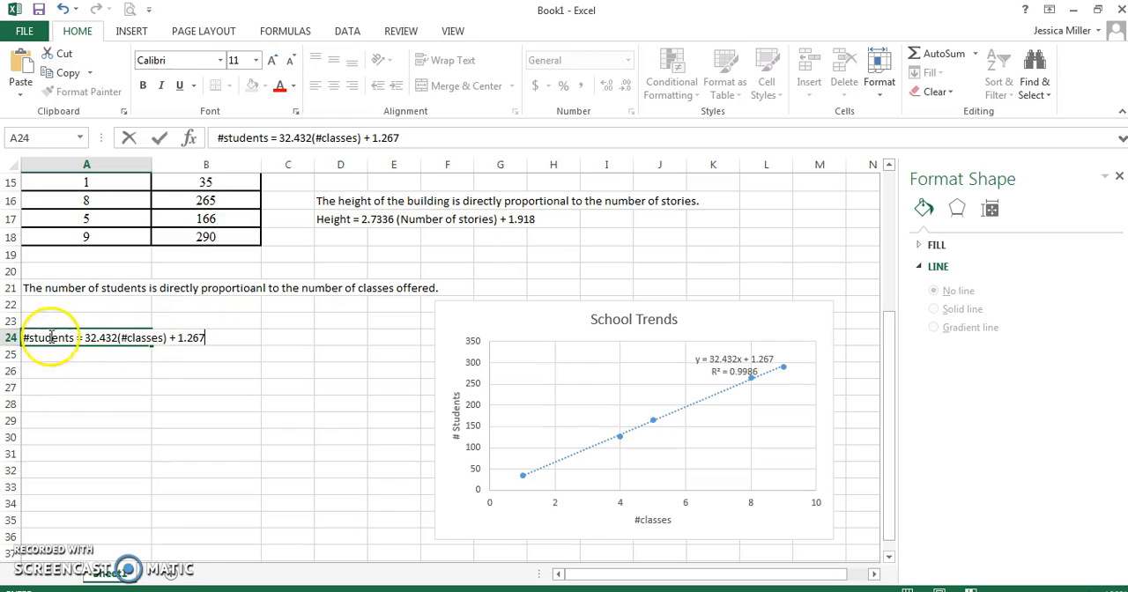
{"action": "left_click", "coordinate": [87, 364]}
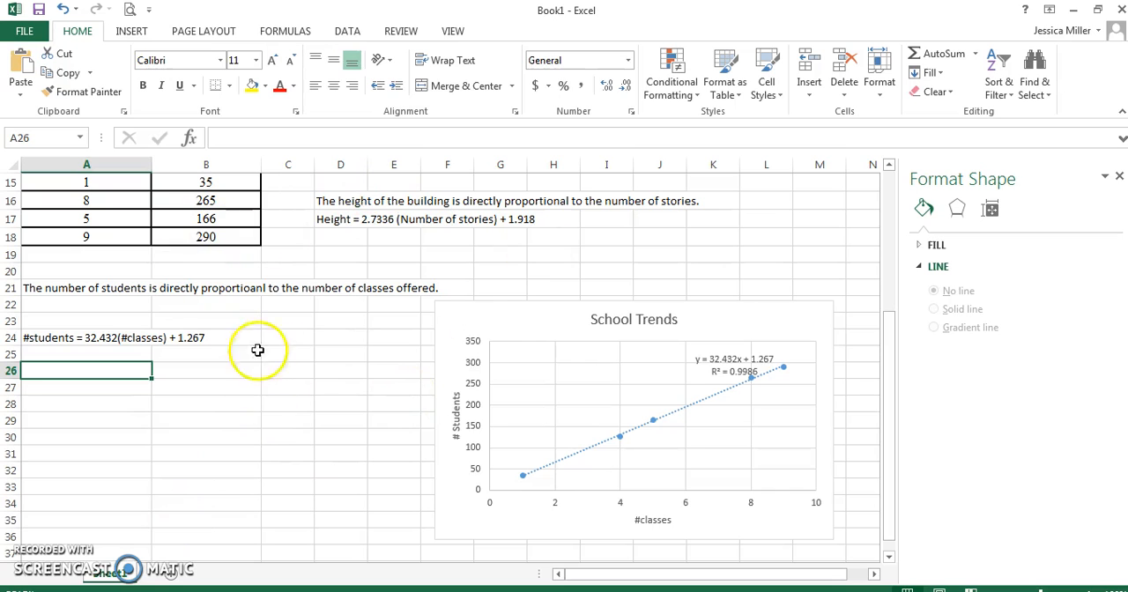
{"action": "left_click_drag", "start_coordinate": [889, 374], "coordinate": [896, 428]}
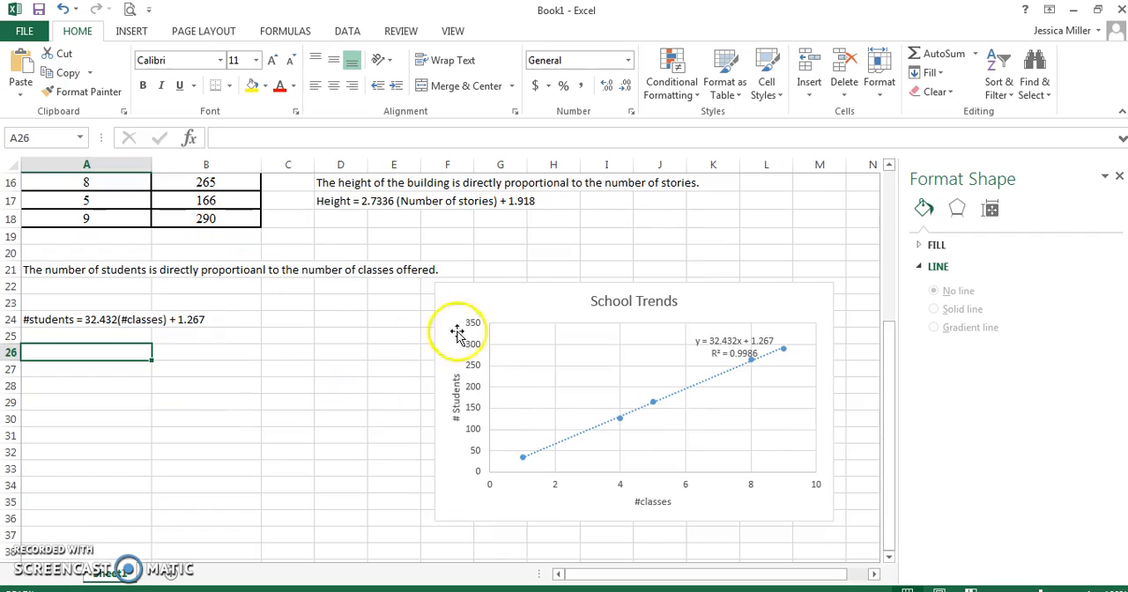